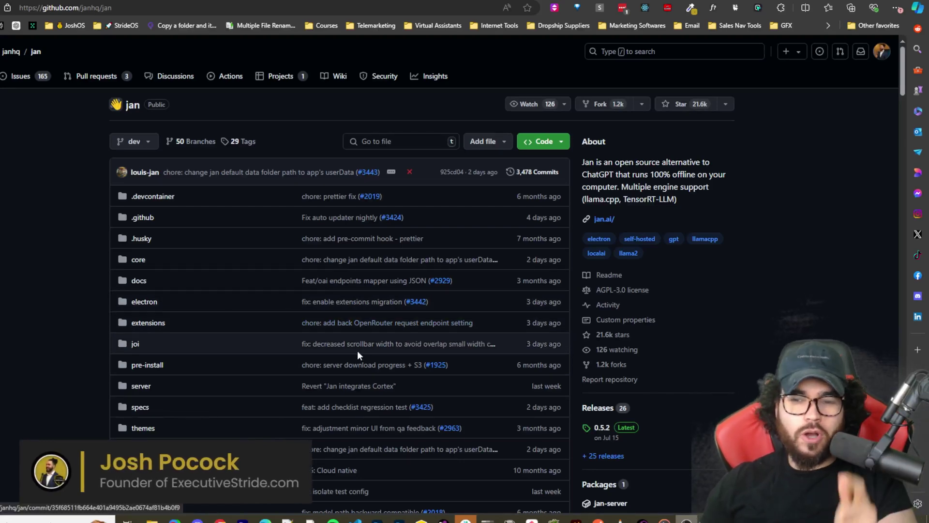
# Examine the Jan repository README's introduction and its list of supported hardware architectures.
pyautogui.scroll(-1, 646, 199)
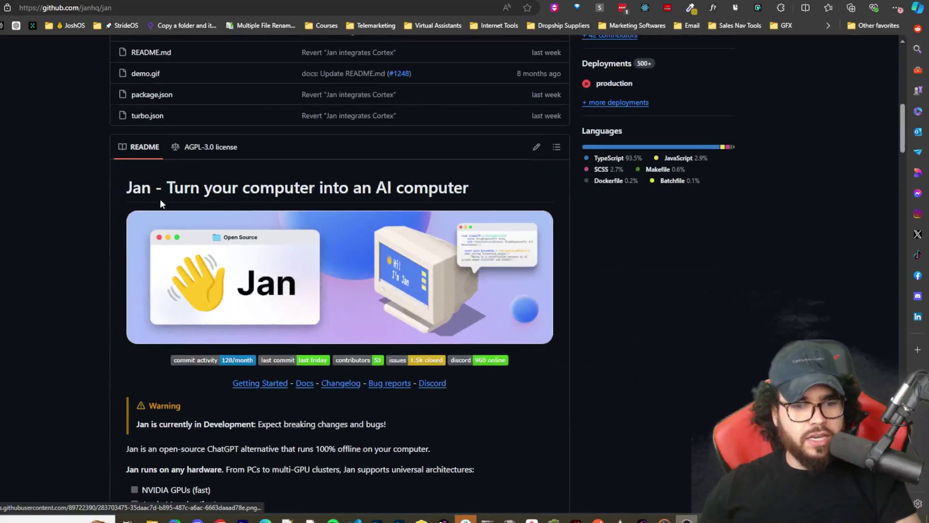
pyautogui.moveTo(248, 187); pyautogui.dragTo(438, 188)
pyautogui.scroll(-1, 250, 261)
pyautogui.scroll(-5, 250, 262)
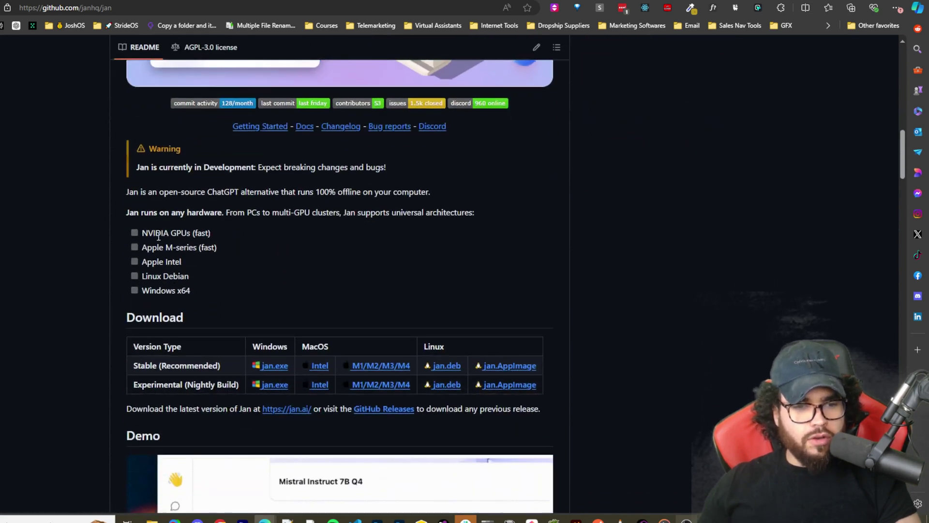
pyautogui.moveTo(245, 234); pyautogui.dragTo(183, 261)
pyautogui.scroll(-2, 189, 202)
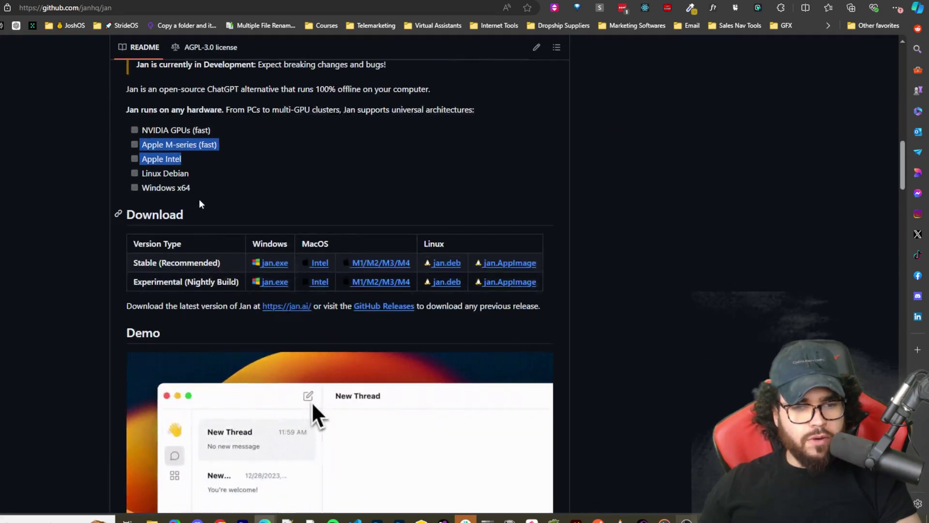
pyautogui.scroll(1, 188, 202)
pyautogui.moveTo(136, 179); pyautogui.dragTo(217, 196)
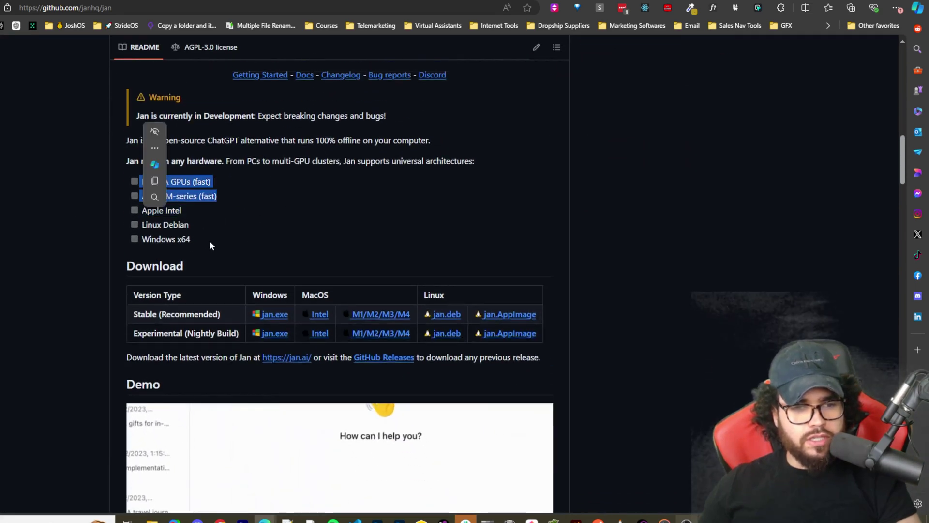
pyautogui.moveTo(229, 161); pyautogui.dragTo(354, 173)
pyautogui.click(283, 182)
pyautogui.scroll(-1, 290, 194)
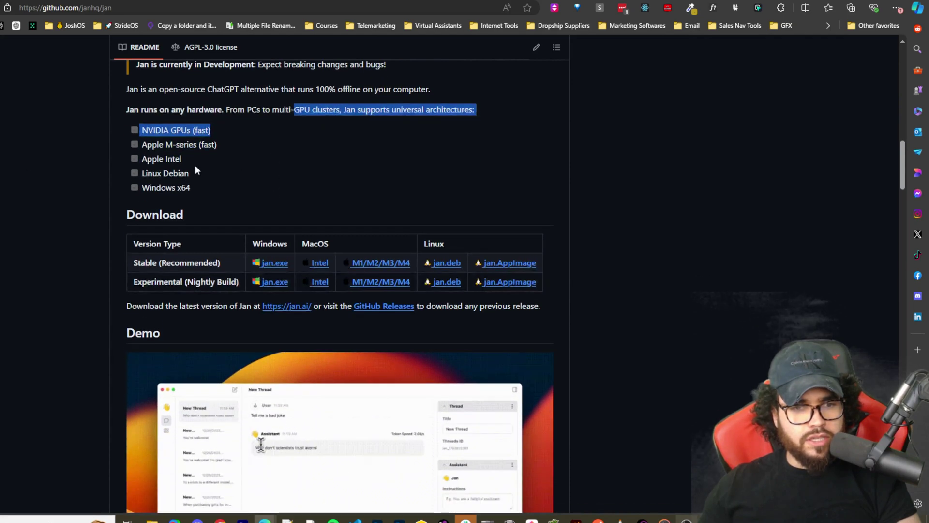
# Look through the README's demo, quicklinks, Nitro and troubleshooting sections.
pyautogui.scroll(-2, 247, 174)
pyautogui.scroll(-2, 245, 184)
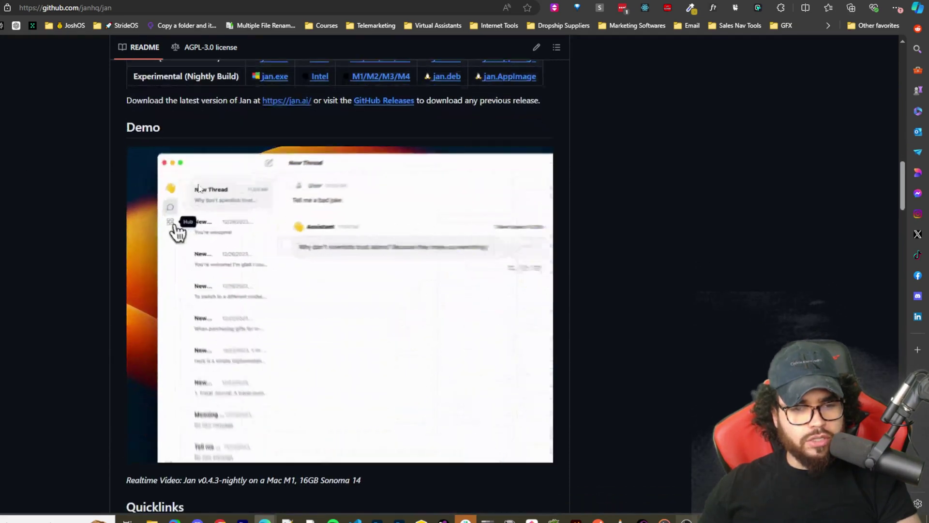
pyautogui.scroll(-12, 243, 196)
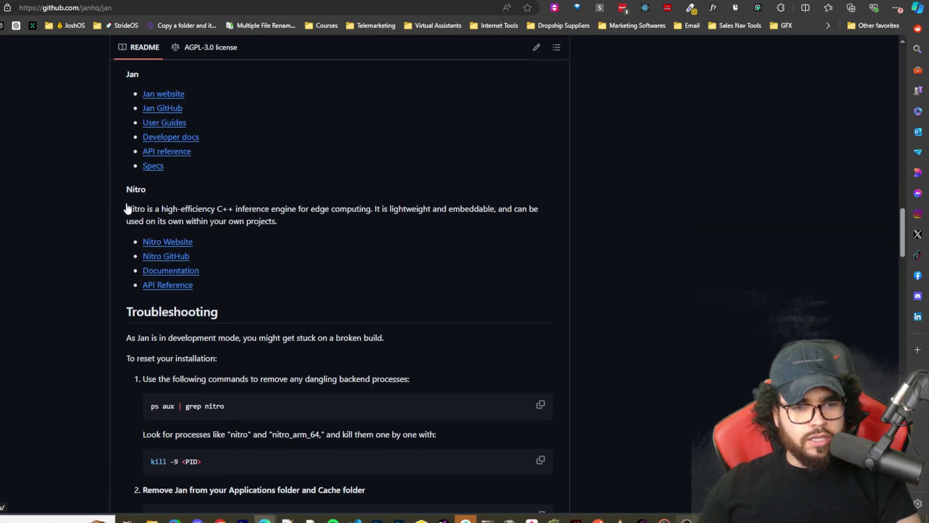
pyautogui.scroll(-8, 212, 252)
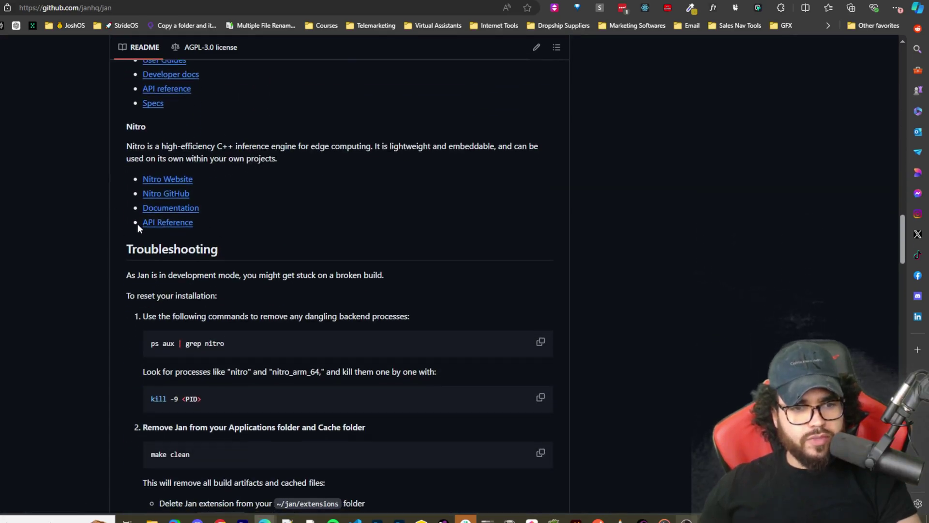
pyautogui.scroll(20, 221, 240)
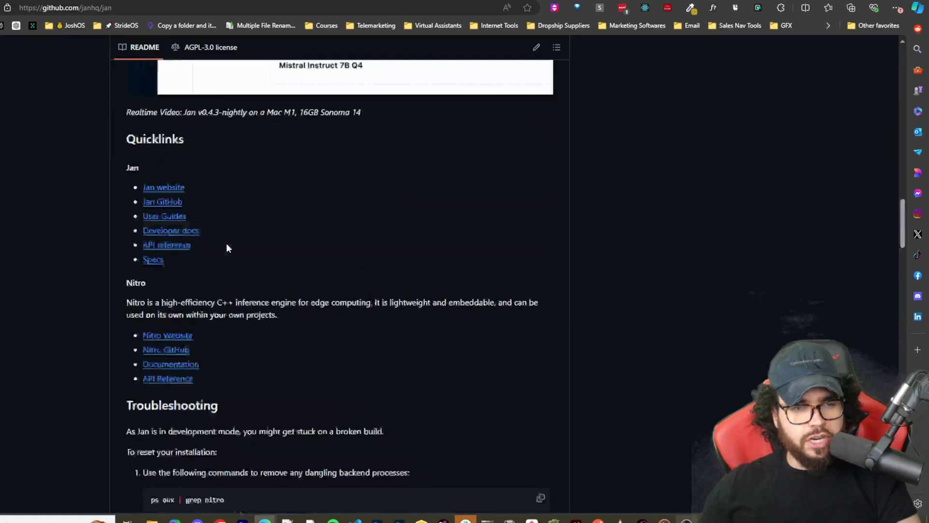
# Go to the jan.ai website and view the download options for Mac, Windows and Linux.
pyautogui.hotkey('alt', 'Left')
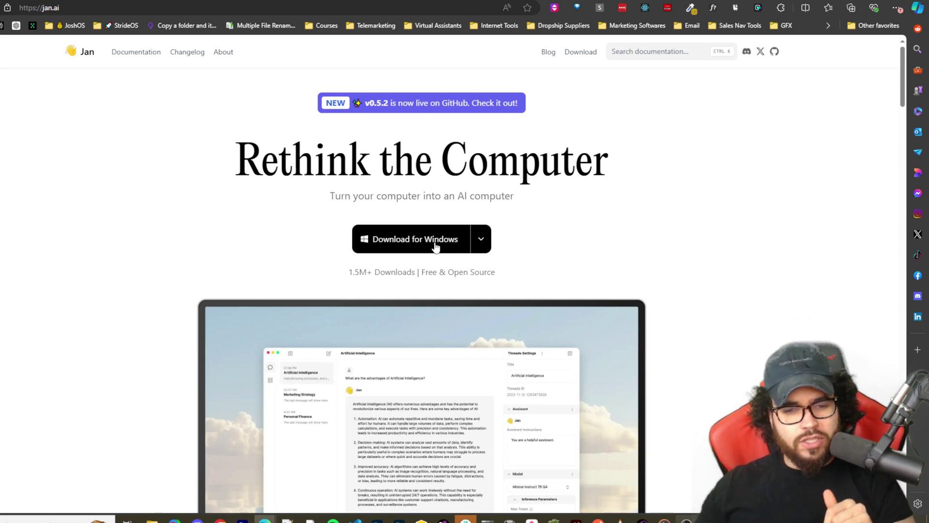
pyautogui.click(481, 239)
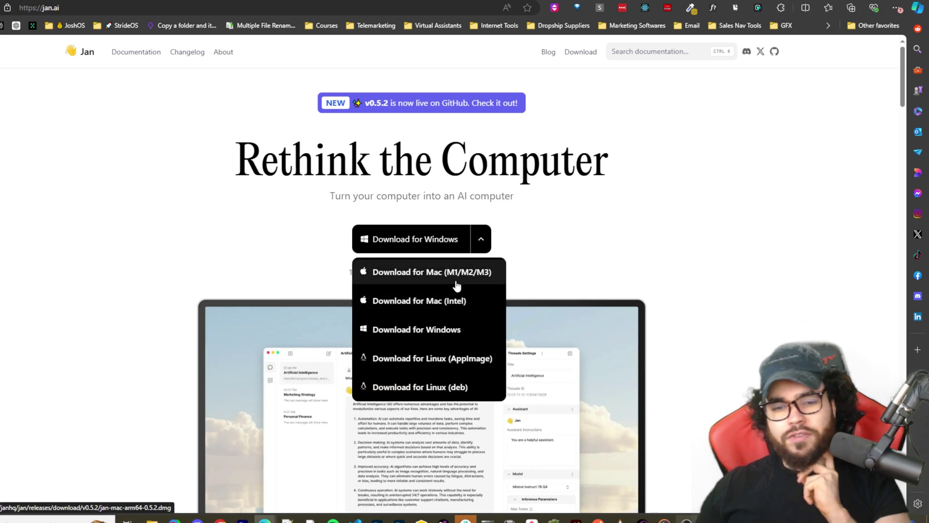
pyautogui.click(603, 312)
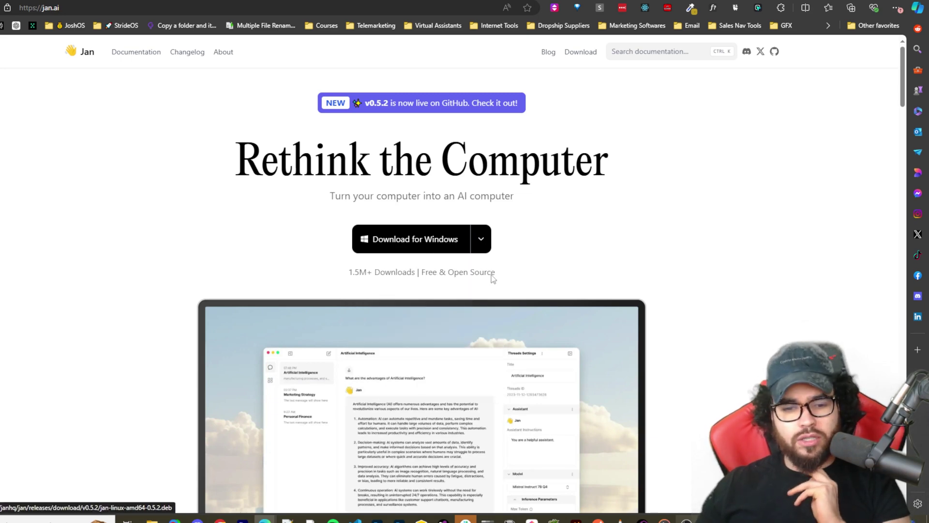
# Look over the home page down to the API section and return to the 100% Open Source section.
pyautogui.scroll(-1, 435, 294)
pyautogui.moveTo(328, 226); pyautogui.dragTo(356, 224)
pyautogui.click(445, 225)
pyautogui.scroll(-20, 533, 223)
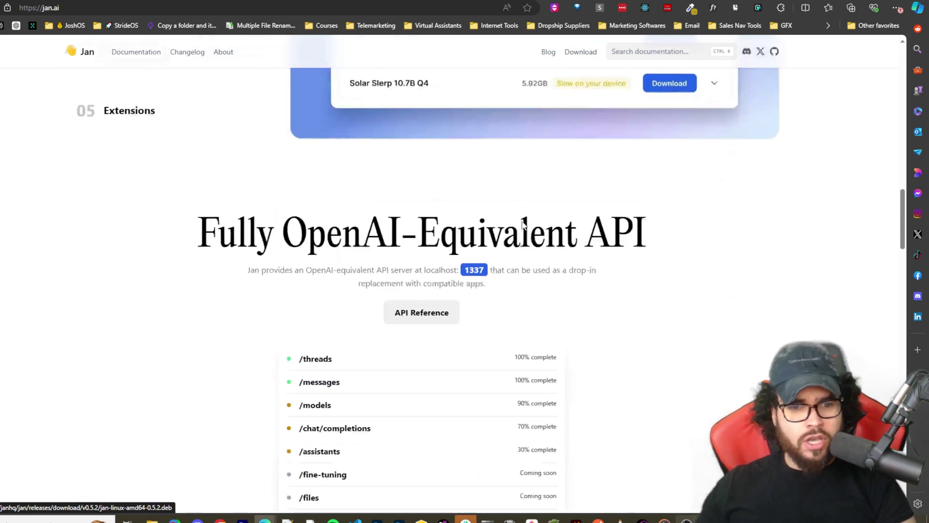
pyautogui.scroll(7, 359, 245)
pyautogui.scroll(6, 359, 241)
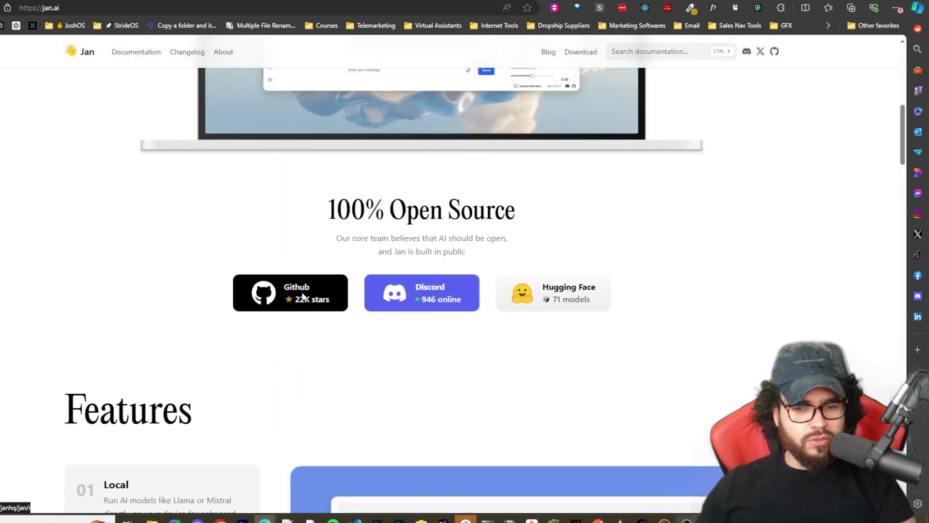
# Review the website's Features list, including the Remote API, Cross Platform and Extensions entries.
pyautogui.scroll(-9, 520, 304)
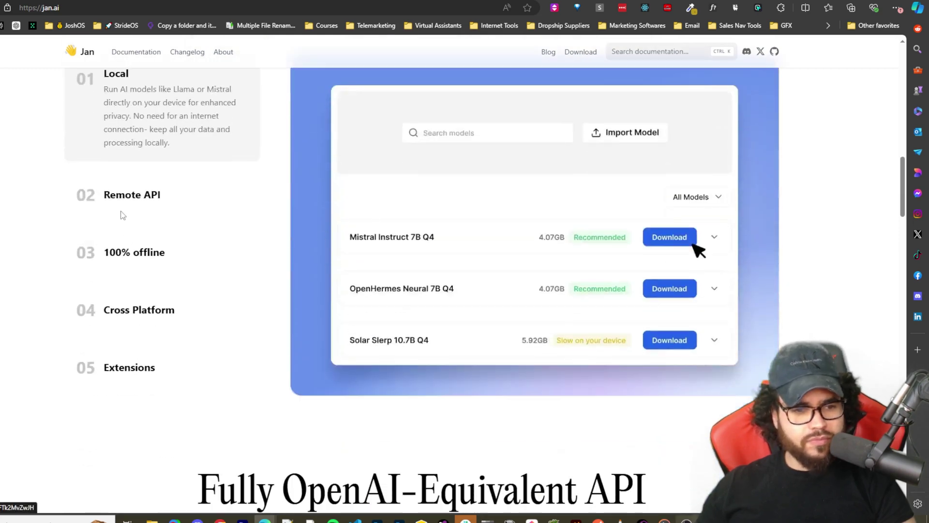
pyautogui.click(148, 202)
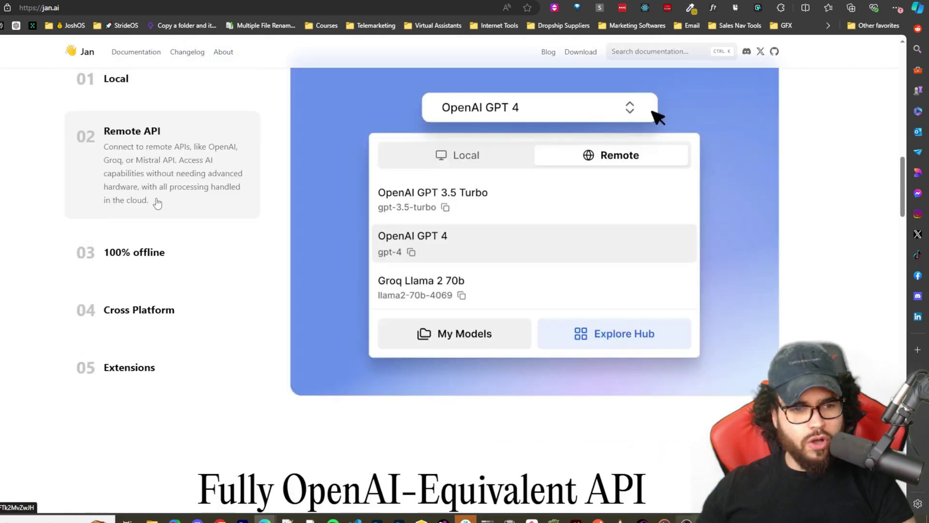
pyautogui.scroll(2, 194, 209)
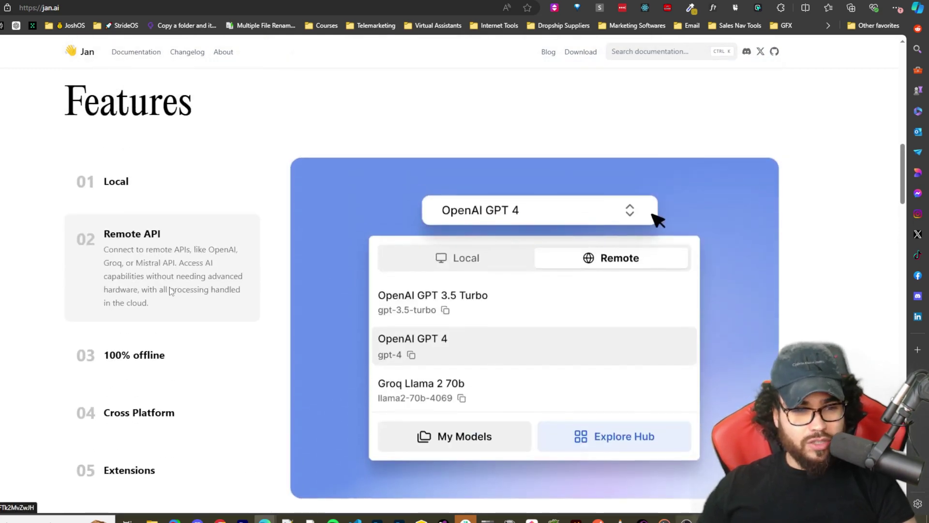
pyautogui.moveTo(114, 250); pyautogui.dragTo(213, 263)
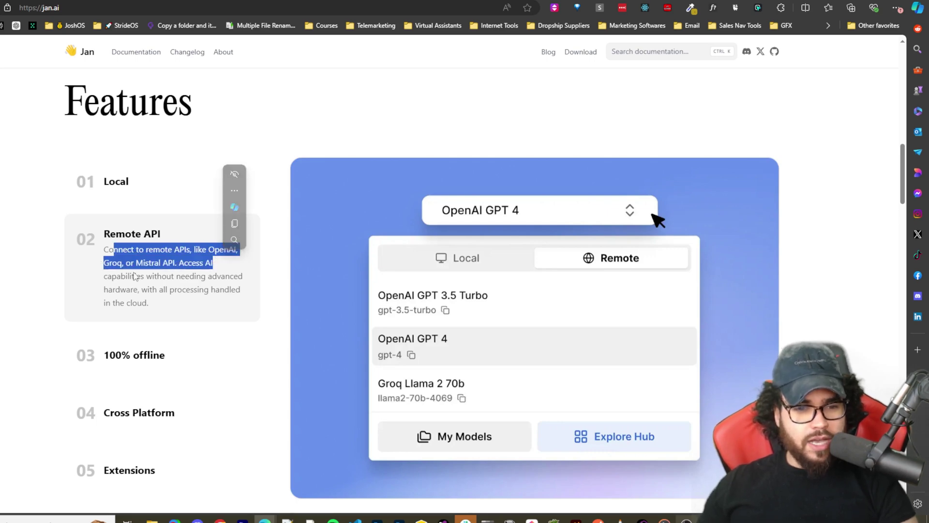
pyautogui.click(169, 276)
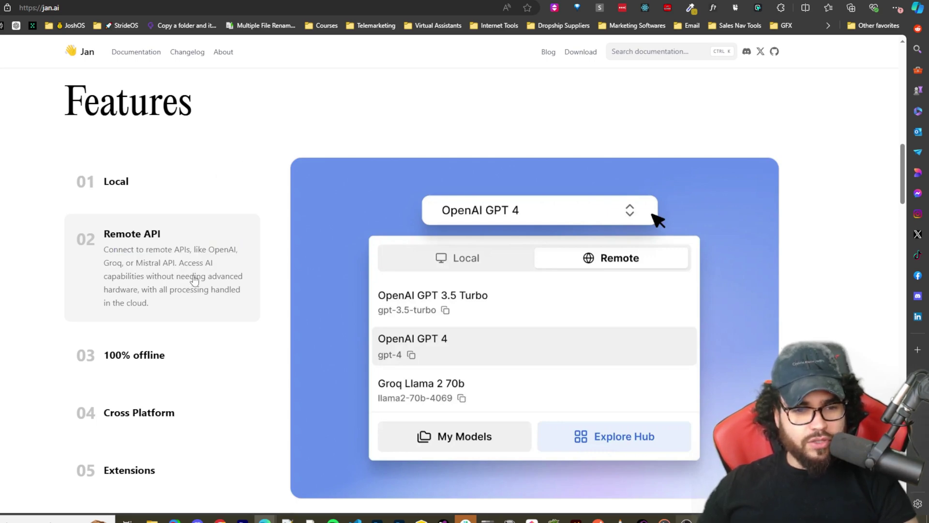
pyautogui.scroll(-5, 86, 280)
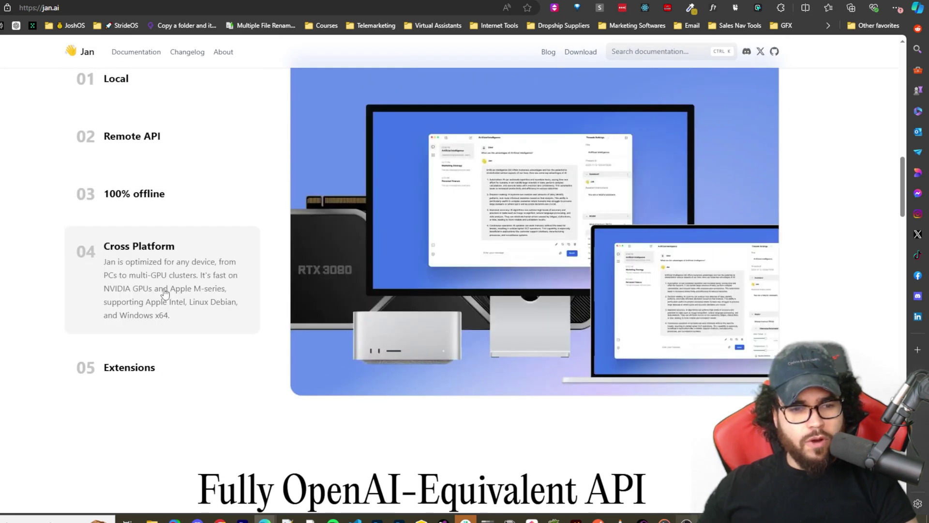
pyautogui.scroll(-1, 150, 359)
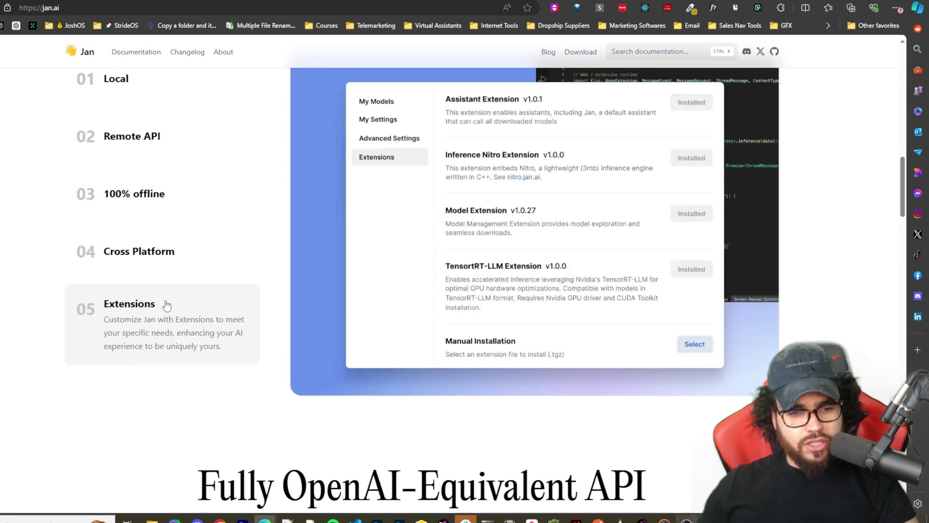
# Read the Fully OpenAI-Equivalent API section, its description of the local API server and its endpoint list.
pyautogui.scroll(-7, 208, 323)
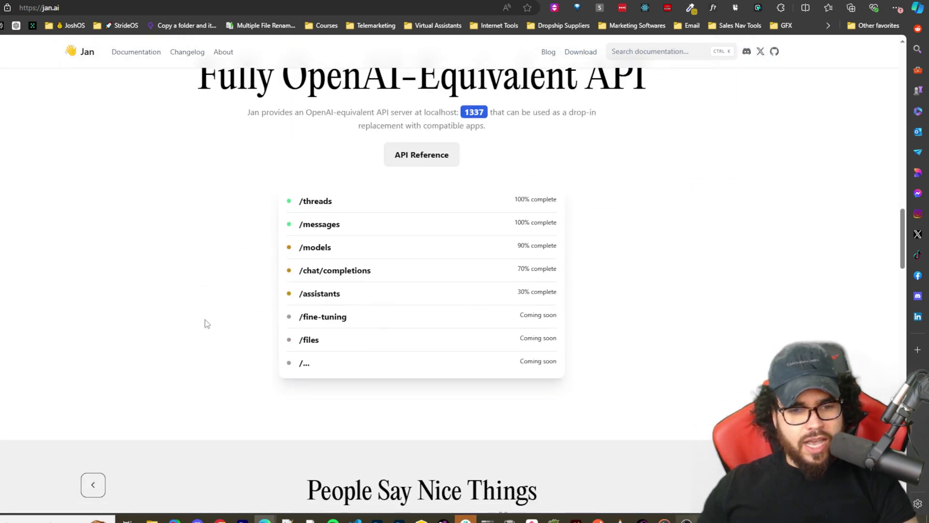
pyautogui.scroll(1, 233, 300)
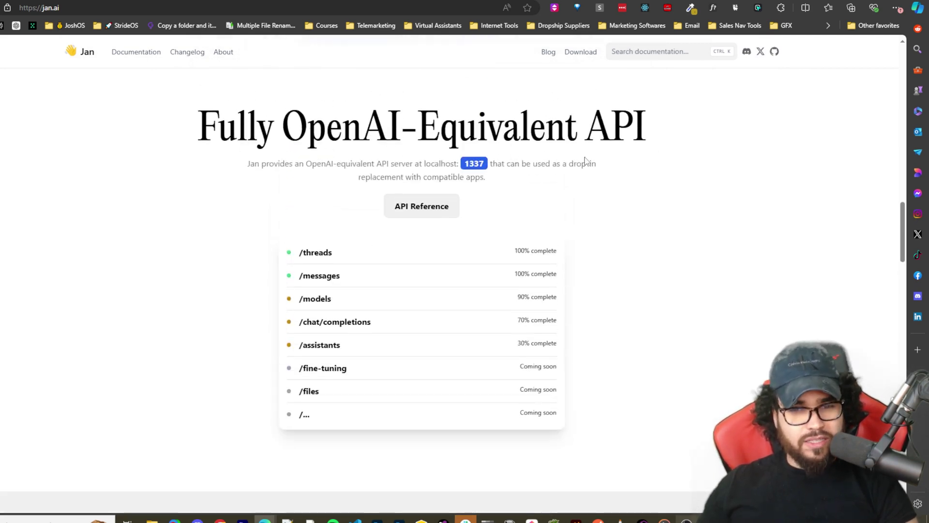
pyautogui.moveTo(289, 164); pyautogui.dragTo(546, 164)
pyautogui.click(385, 172)
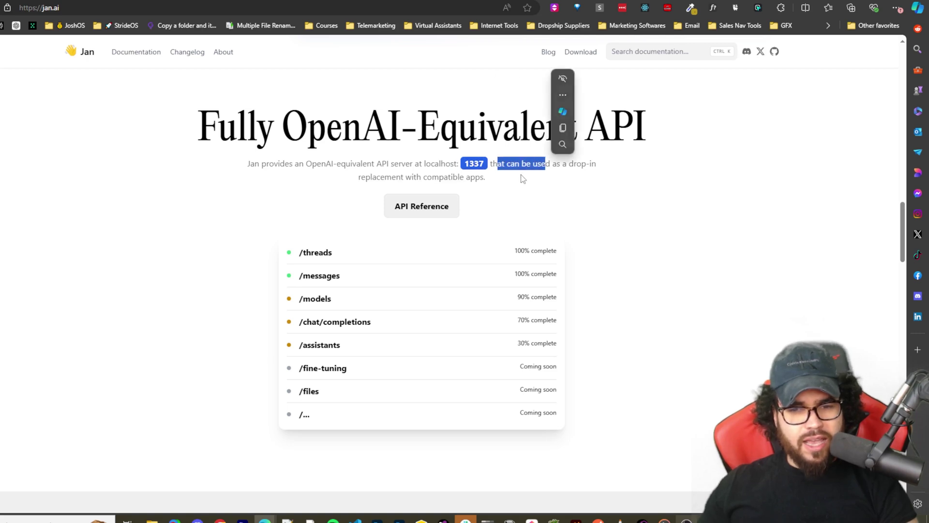
pyautogui.moveTo(359, 177); pyautogui.dragTo(468, 178)
pyautogui.click(528, 190)
pyautogui.scroll(-1, 452, 200)
pyautogui.scroll(-2, 453, 200)
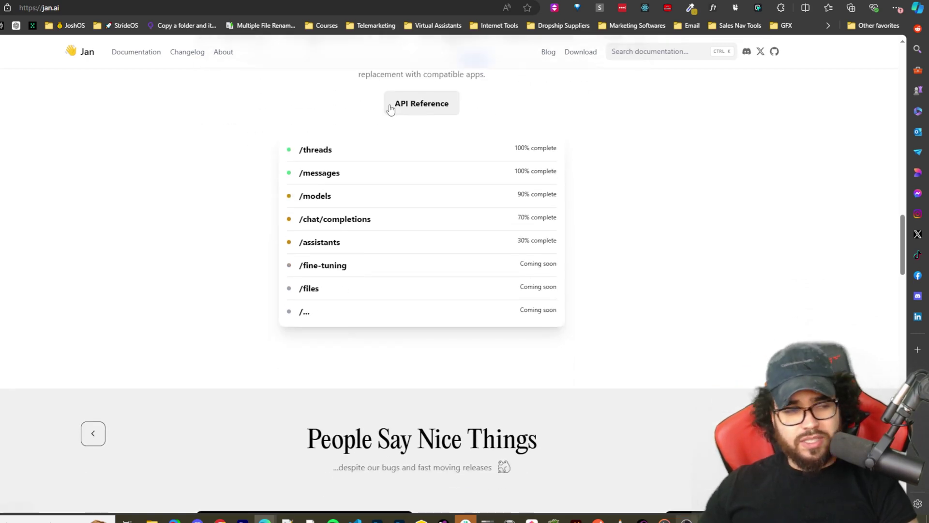
# Open the API Reference, look through its Assistants, Messages and Threads endpoints, and return to the Jan home page.
pyautogui.click(428, 108)
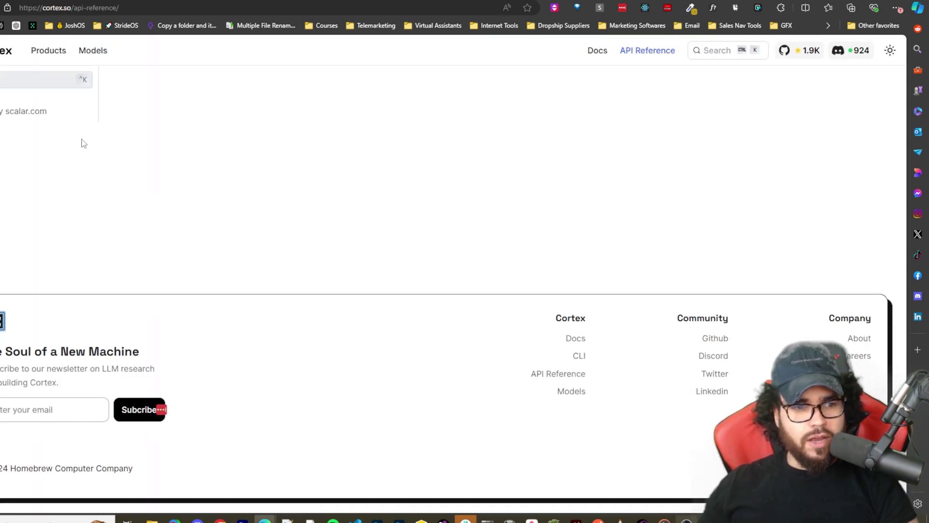
pyautogui.scroll(-10, 190, 188)
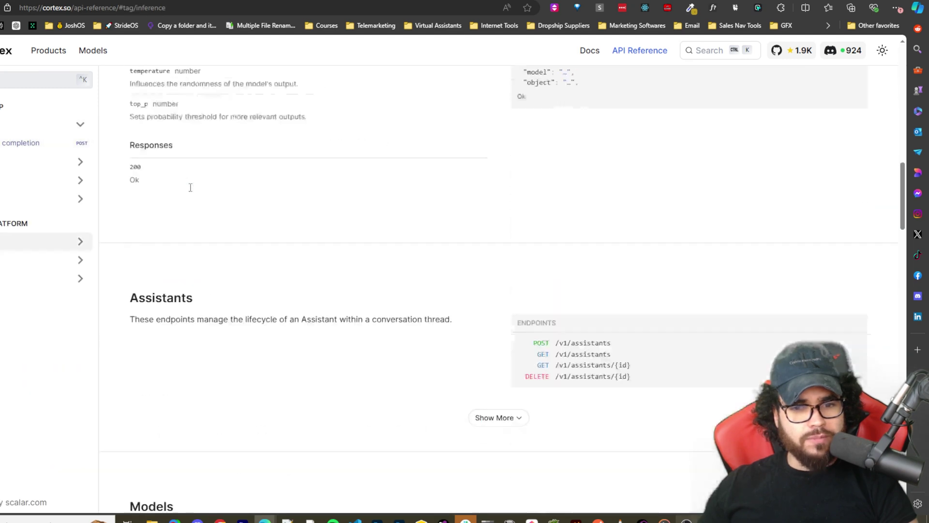
pyautogui.scroll(-10, 190, 187)
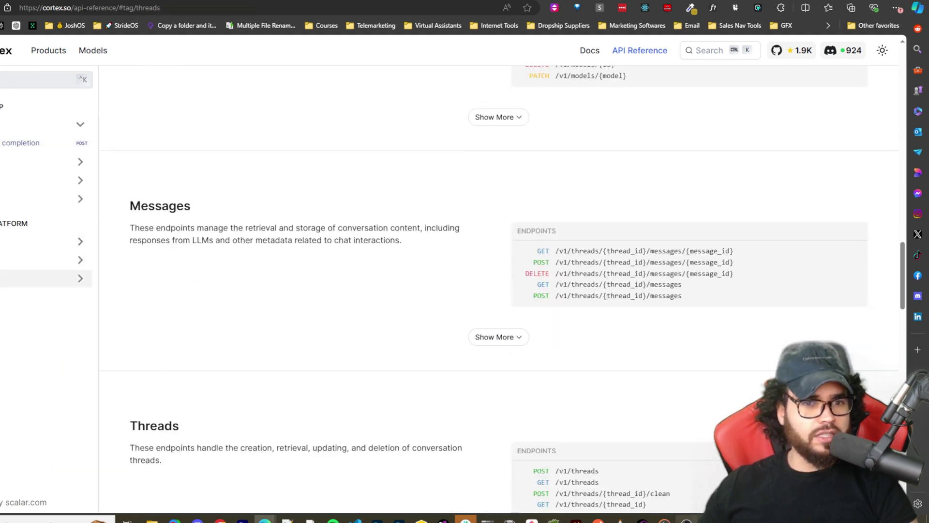
pyautogui.hotkey('alt', 'Left')
pyautogui.scroll(5, 449, 196)
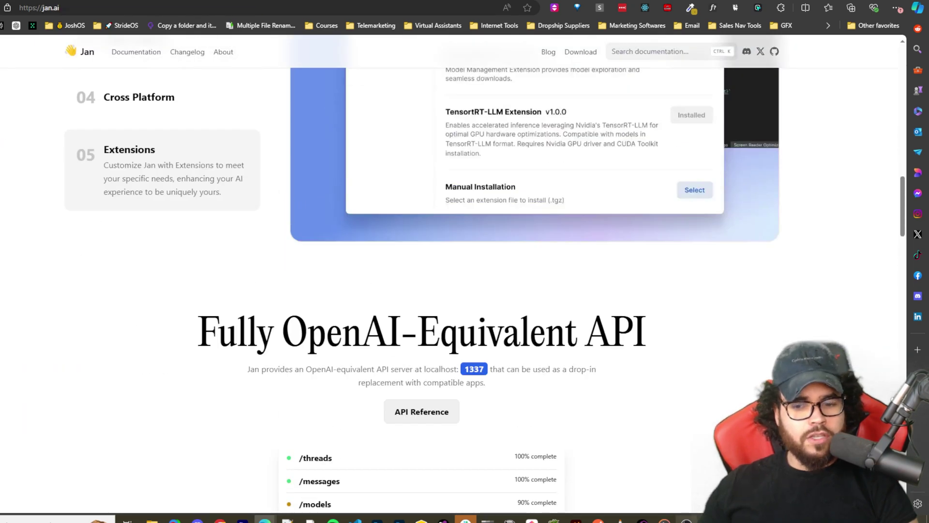
# Switch to the Jan desktop app, move its window clear of the webcam area, and view its Advanced Settings.
pyautogui.click(686, 520)
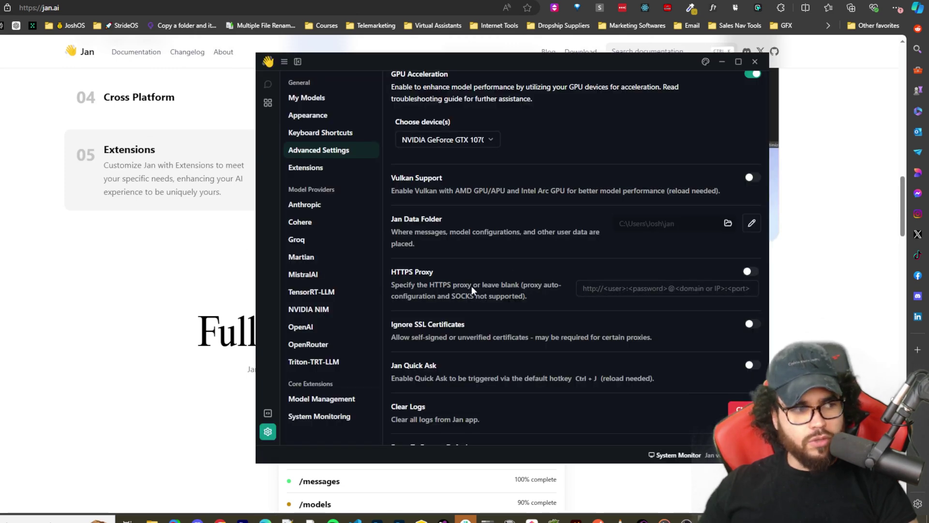
pyautogui.moveTo(560, 63); pyautogui.dragTo(455, 62)
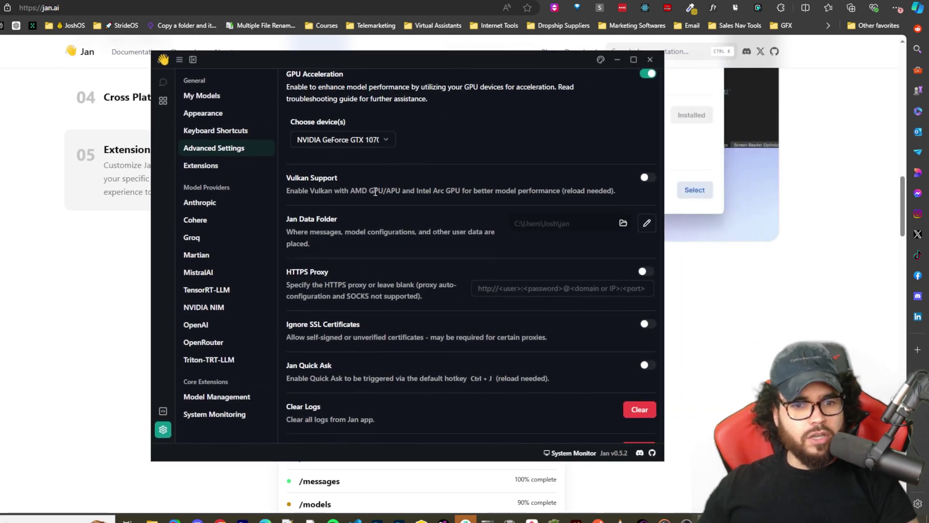
pyautogui.scroll(2, 367, 193)
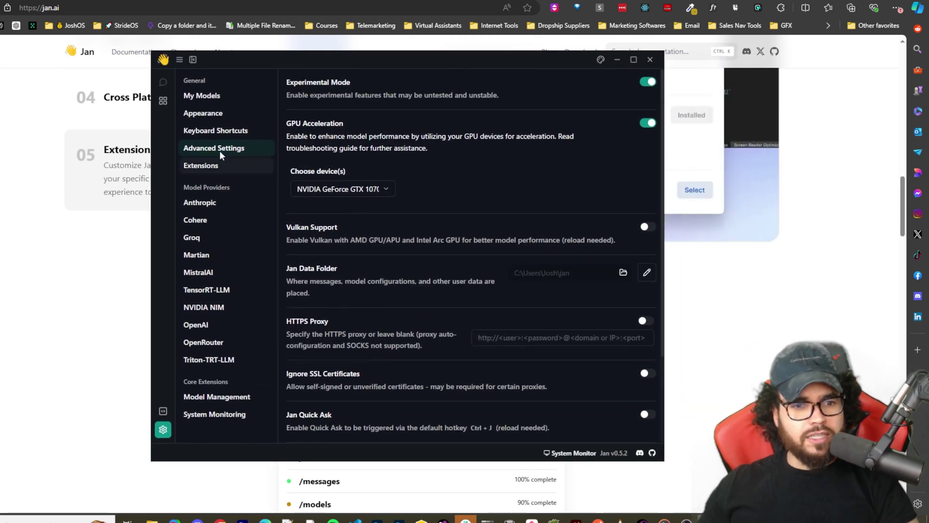
# Set the color theme to Joi Light in the Jan app's Appearance settings.
pyautogui.click(192, 116)
pyautogui.click(614, 88)
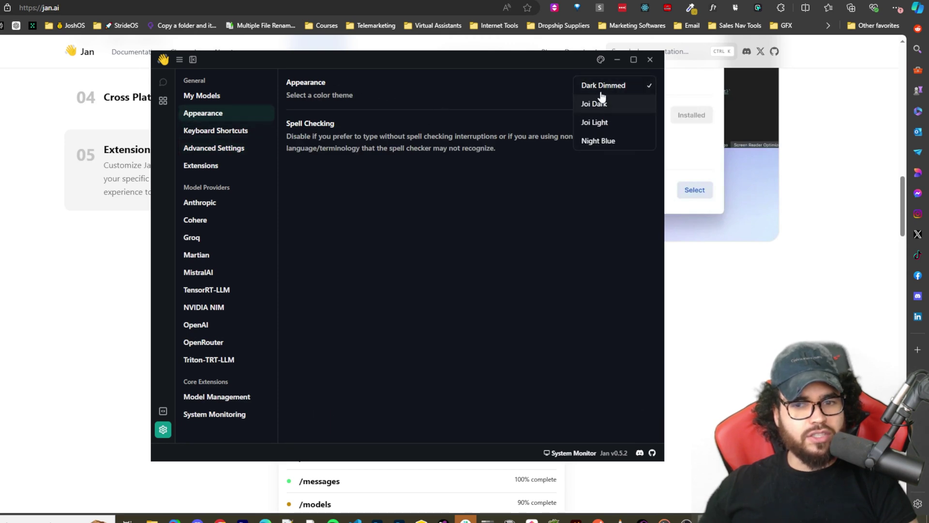
pyautogui.click(614, 130)
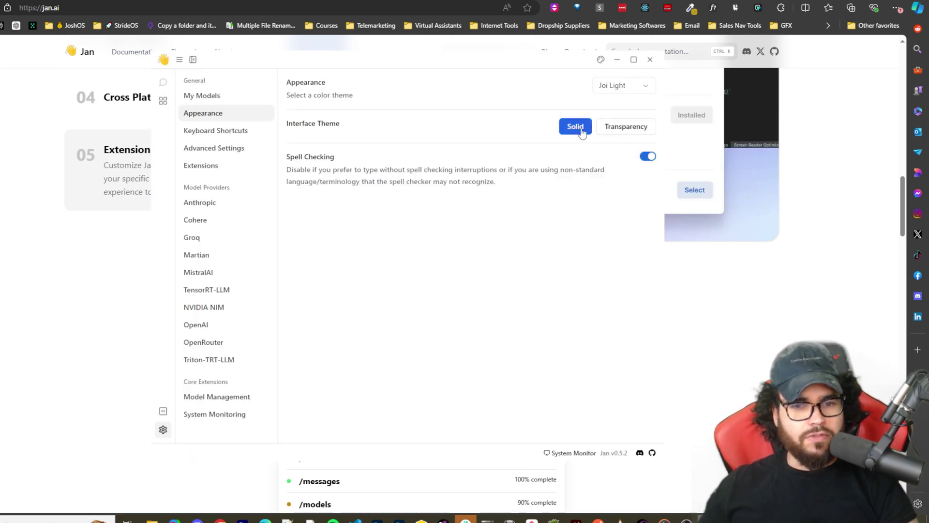
# Set the color theme to Joi Dark, and move and resize the Jan window so it stays clear of the webcam area.
pyautogui.click(605, 97)
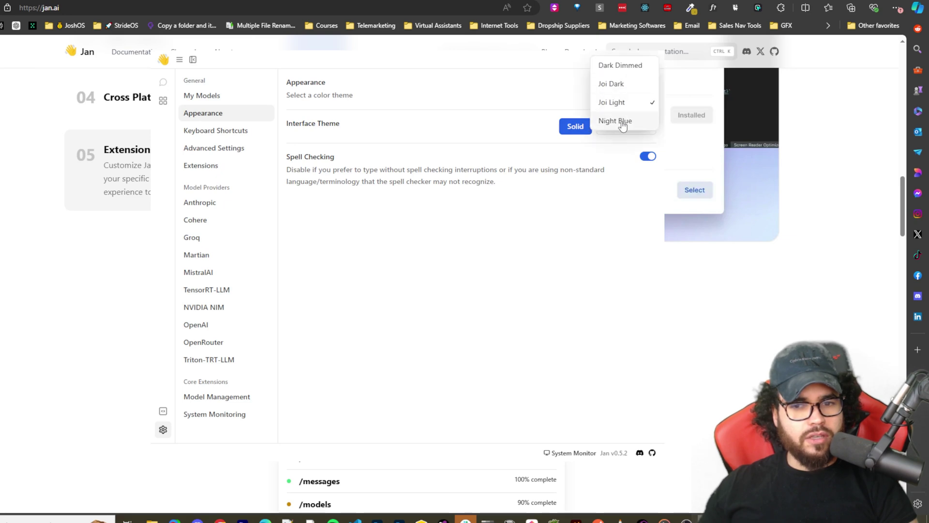
pyautogui.click(613, 86)
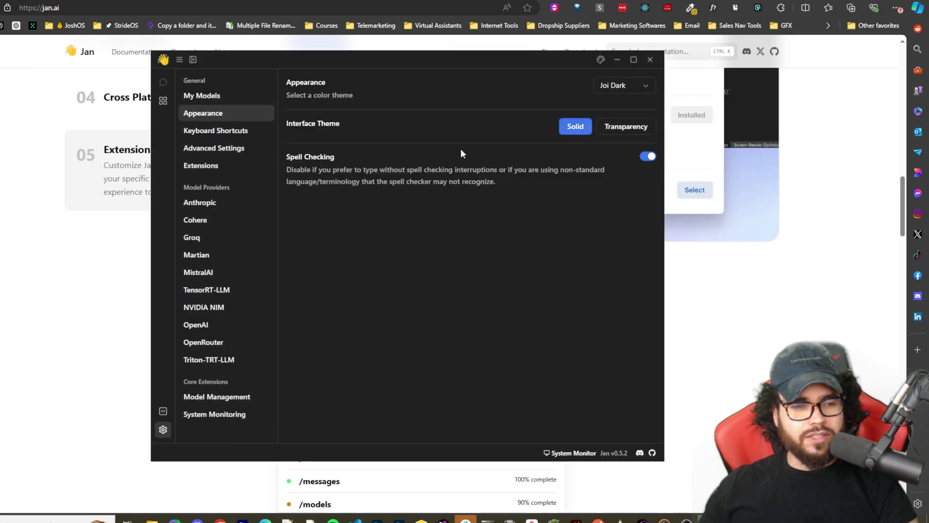
pyautogui.moveTo(380, 72); pyautogui.dragTo(457, 89)
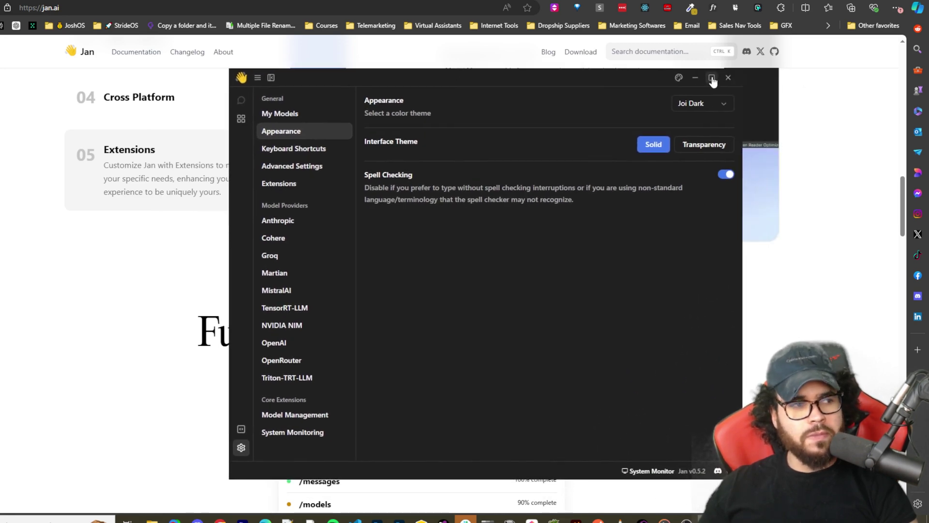
pyautogui.moveTo(718, 85); pyautogui.dragTo(684, 35)
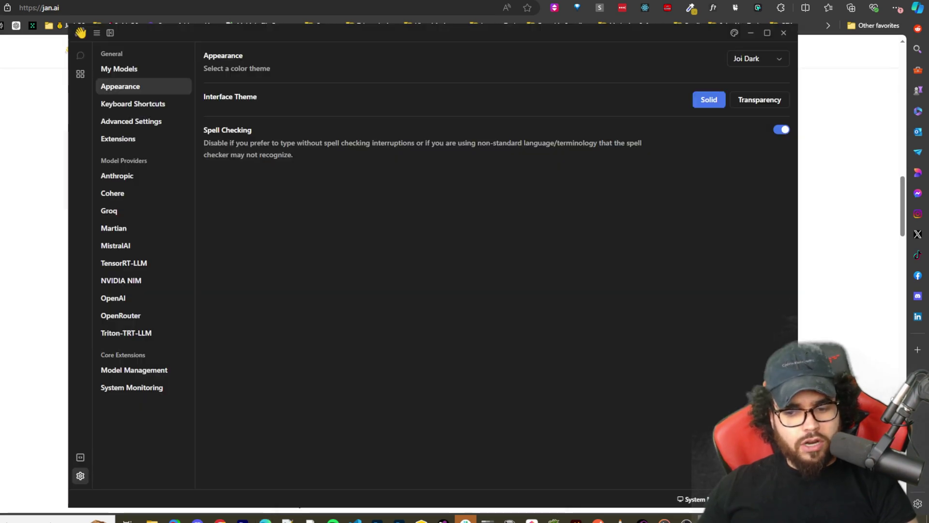
pyautogui.moveTo(797, 507); pyautogui.dragTo(712, 467)
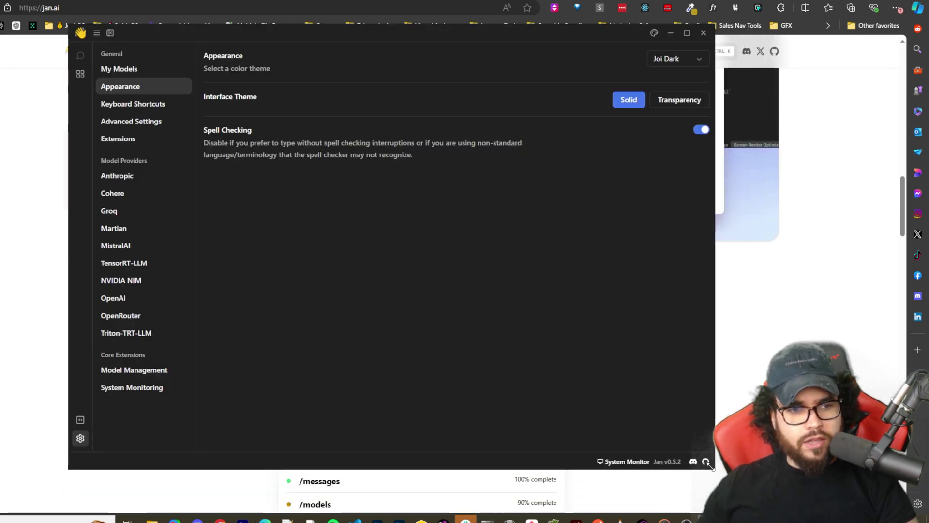
# Open the chat threads view and show the Assistant settings with the Instructions field.
pyautogui.click(98, 33)
pyautogui.click(80, 56)
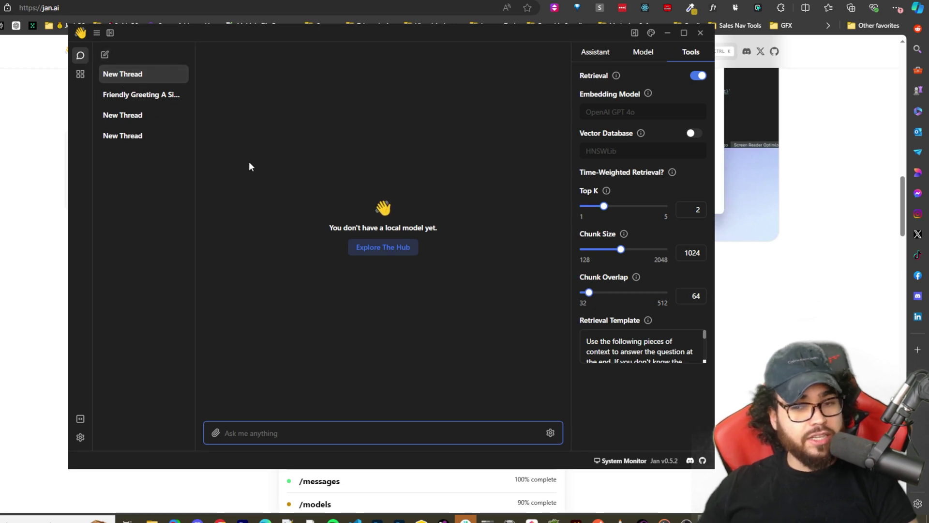
pyautogui.click(610, 57)
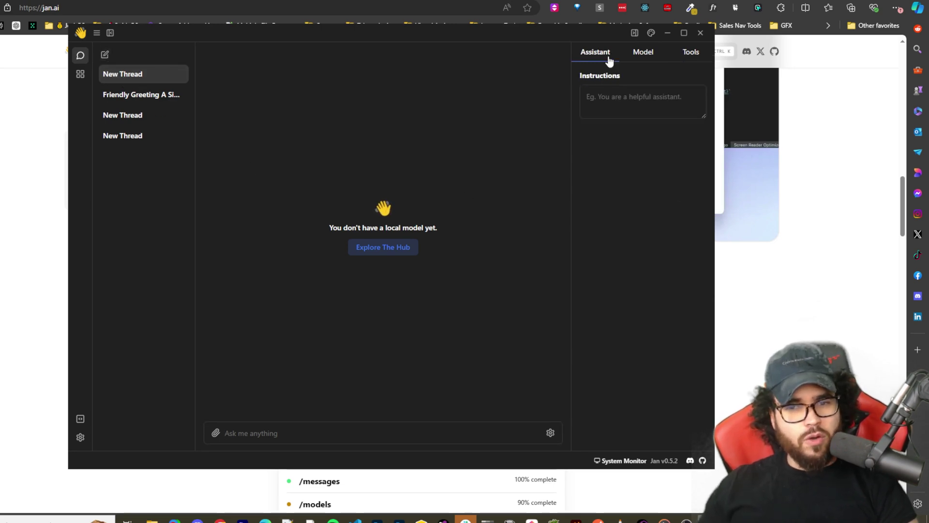
pyautogui.click(629, 96)
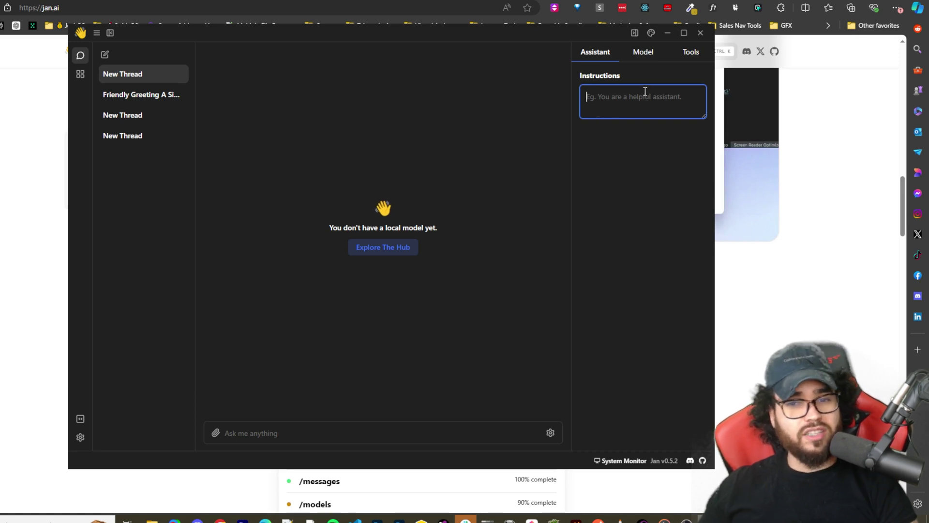
# Browse the models selectable for the thread, keep OpenAI GPT 4o, and expand the Inference Parameters.
pyautogui.click(647, 56)
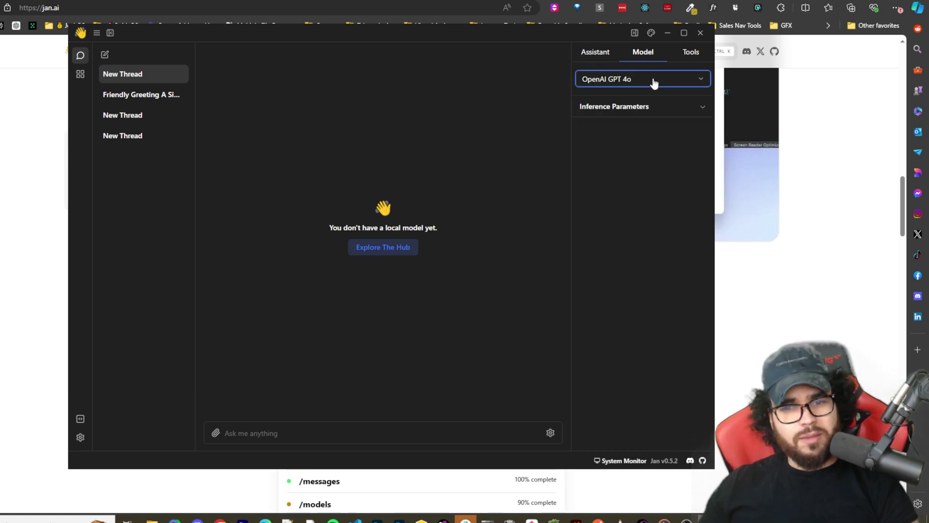
pyautogui.click(654, 84)
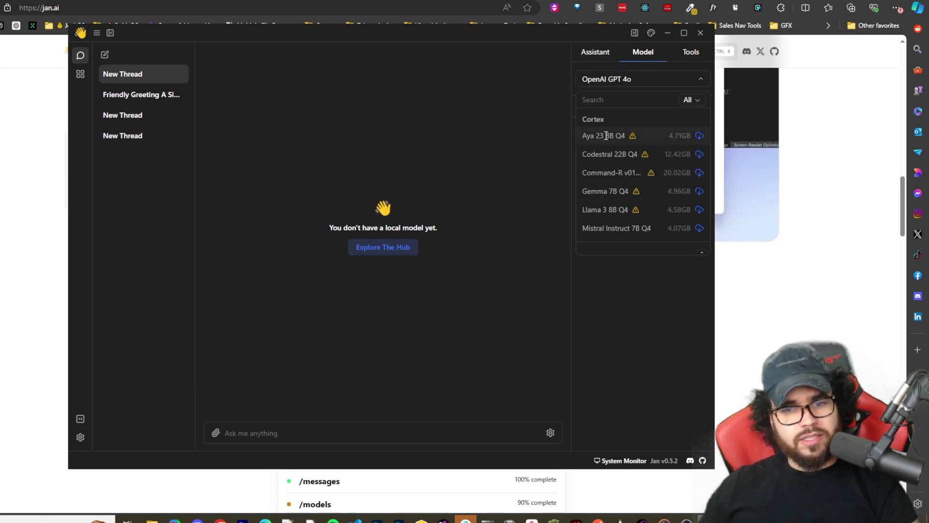
pyautogui.scroll(-5, 624, 145)
pyautogui.scroll(3, 611, 163)
pyautogui.scroll(-3, 617, 155)
pyautogui.scroll(-5, 603, 164)
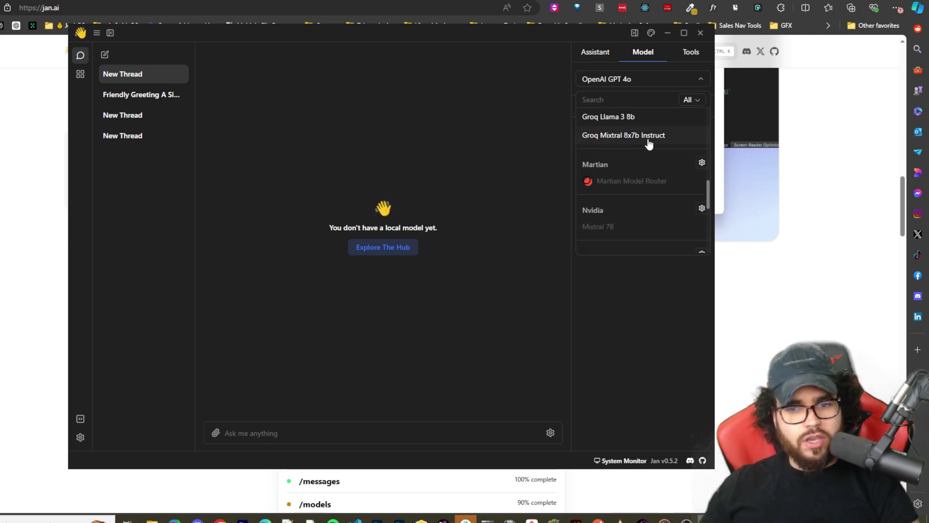
pyautogui.scroll(-4, 653, 150)
pyautogui.scroll(-4, 624, 189)
pyautogui.scroll(10, 653, 207)
pyautogui.scroll(2, 649, 199)
pyautogui.click(596, 90)
pyautogui.click(640, 107)
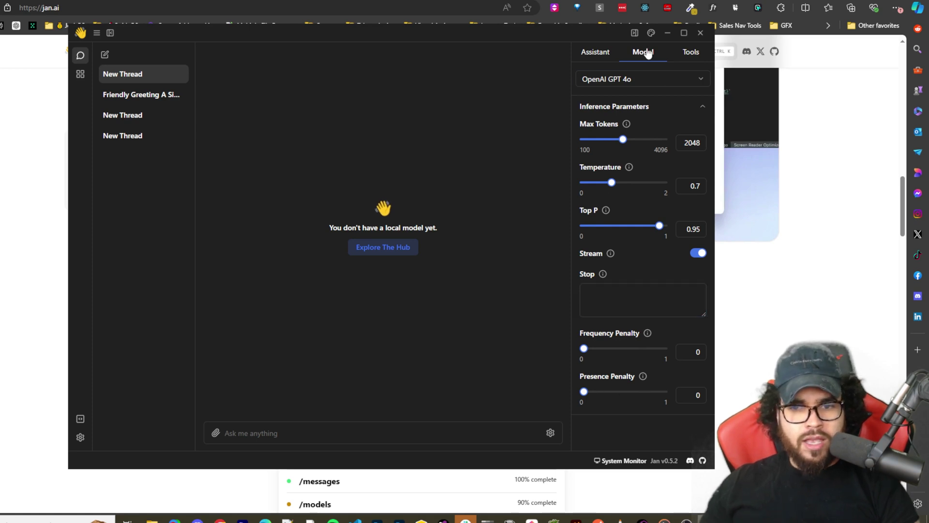
# Review the thread's Tools settings for retrieval and embedding, try to enable Vector Database, and read through the Retrieval Template.
pyautogui.click(691, 54)
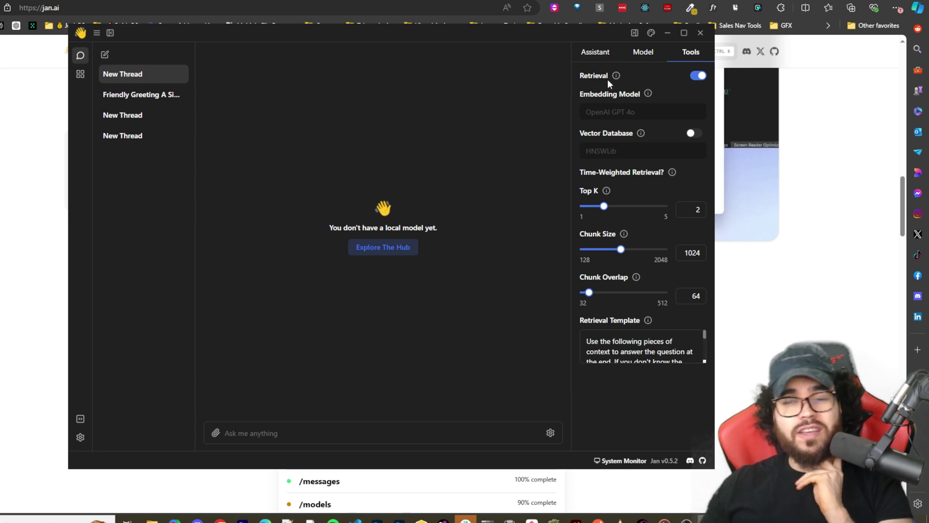
pyautogui.moveTo(618, 76)
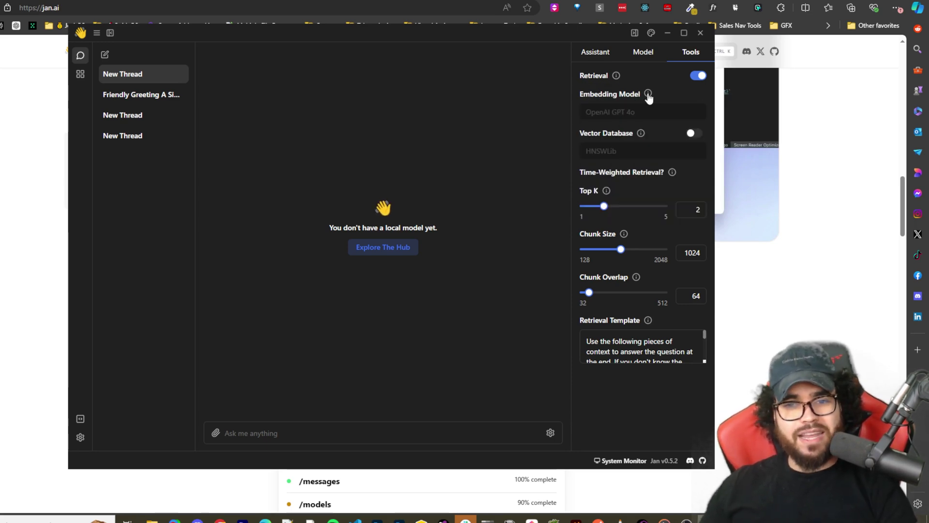
pyautogui.moveTo(648, 98)
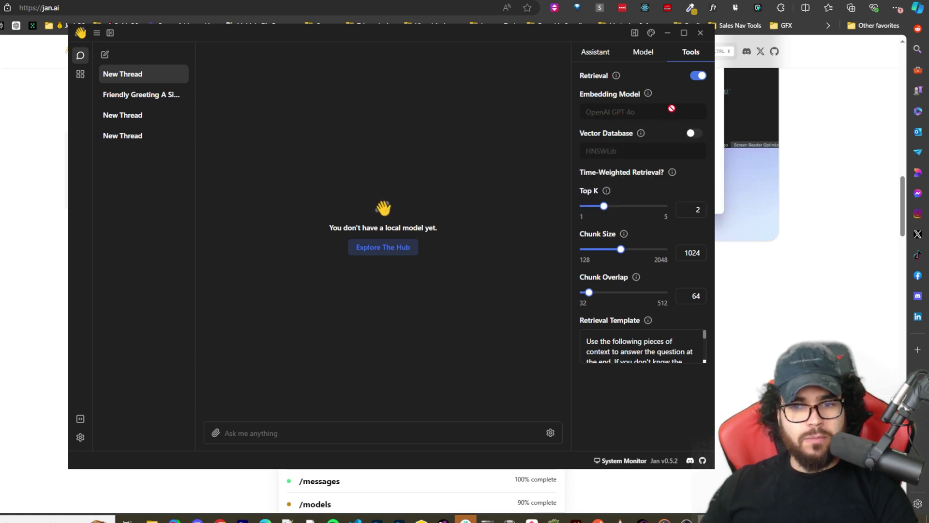
pyautogui.moveTo(640, 137)
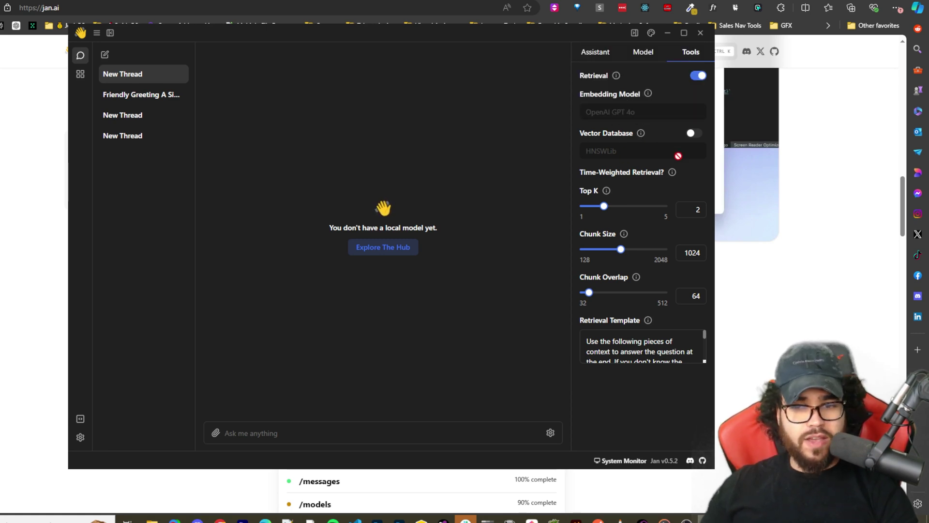
pyautogui.click(693, 133)
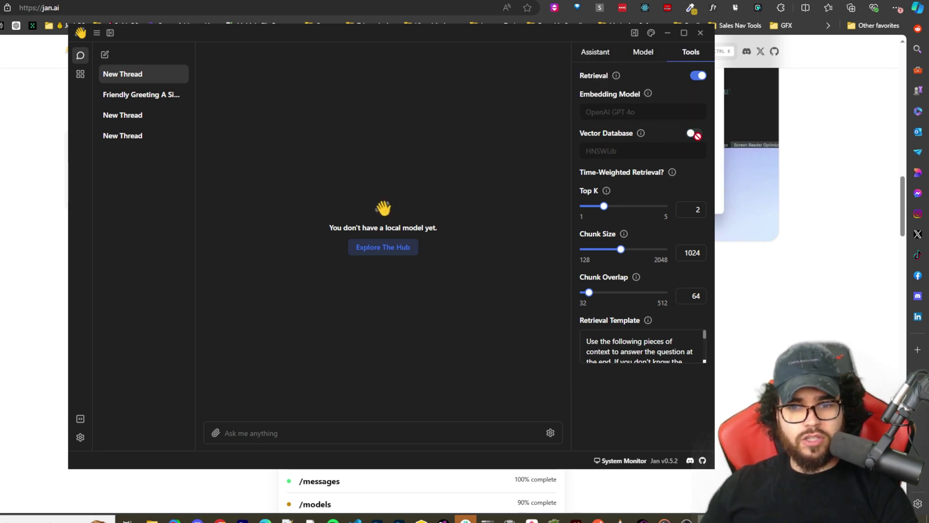
pyautogui.click(691, 134)
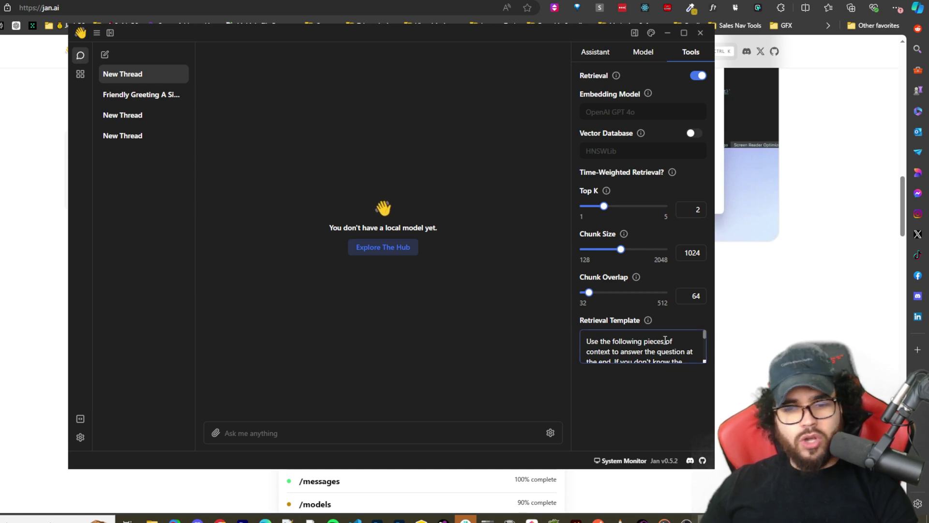
pyautogui.scroll(-5, 634, 353)
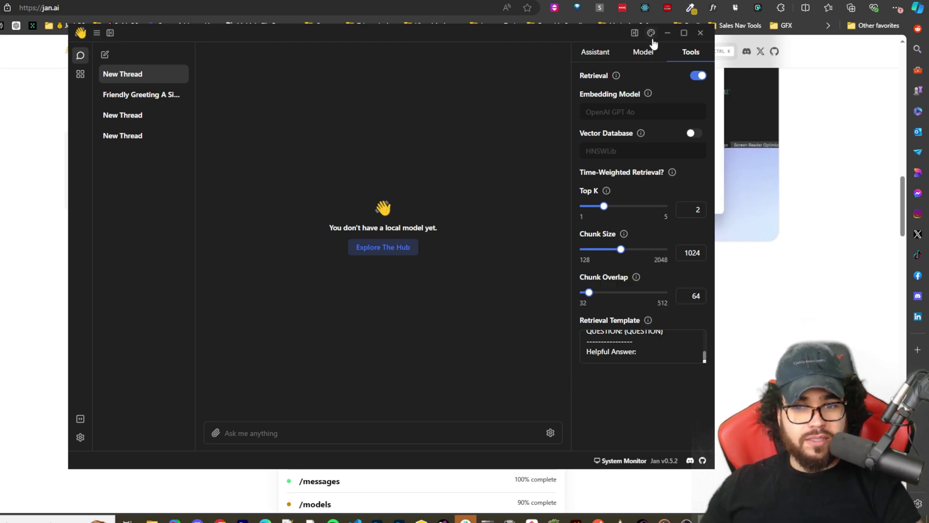
# Open the model Hub and look through its full list of models.
pyautogui.click(81, 75)
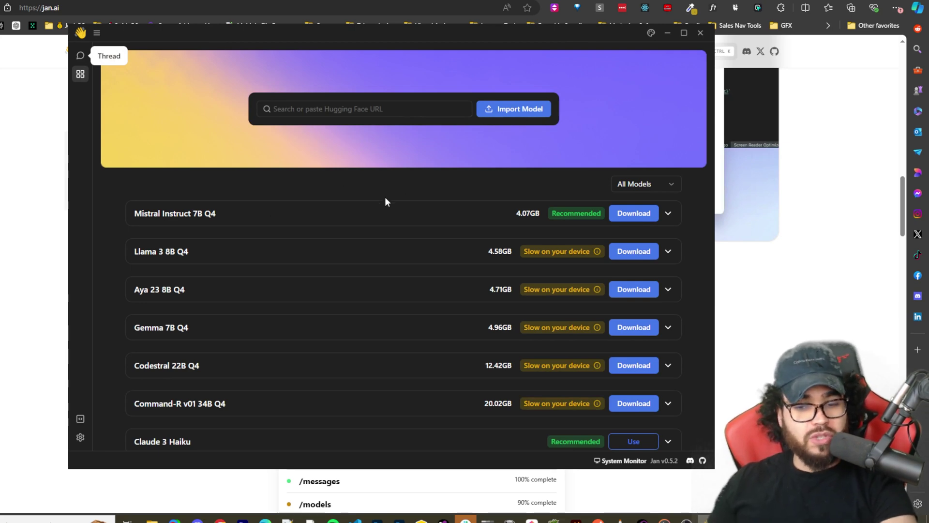
pyautogui.scroll(-15, 386, 202)
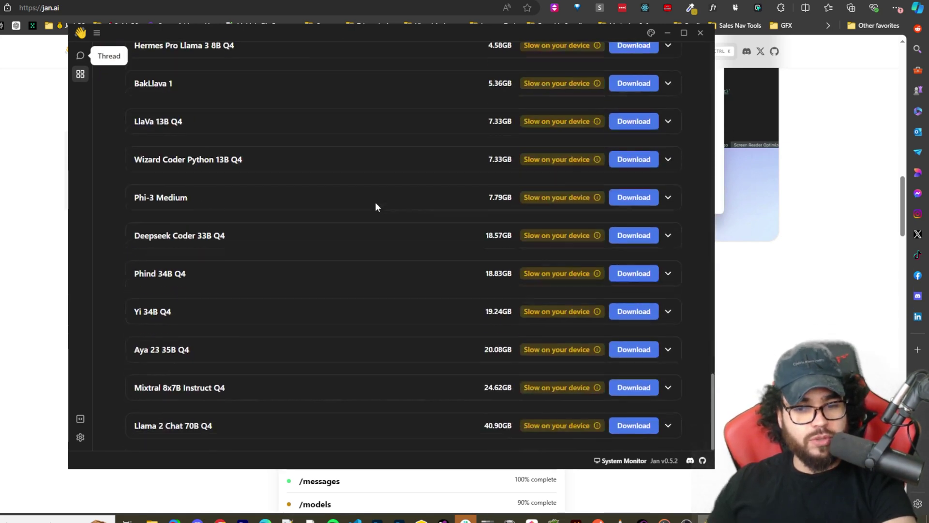
pyautogui.scroll(12, 378, 206)
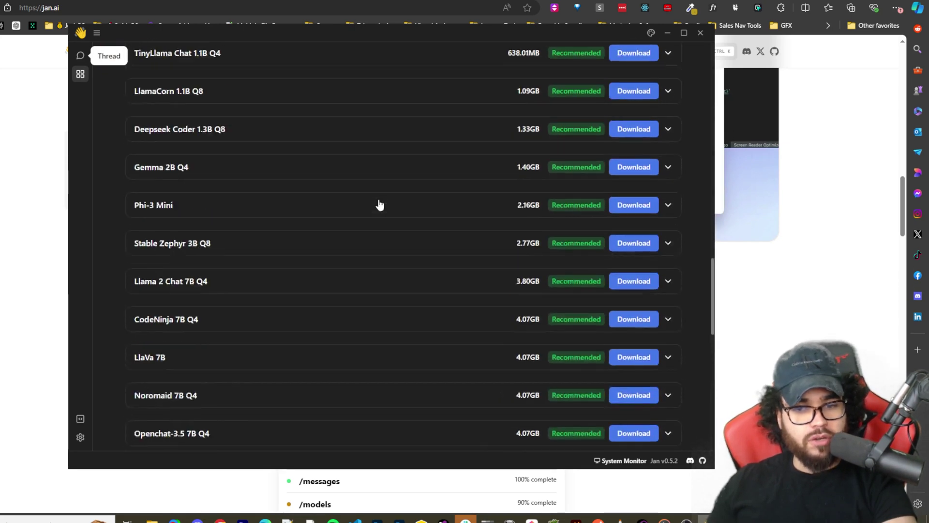
pyautogui.scroll(15, 380, 205)
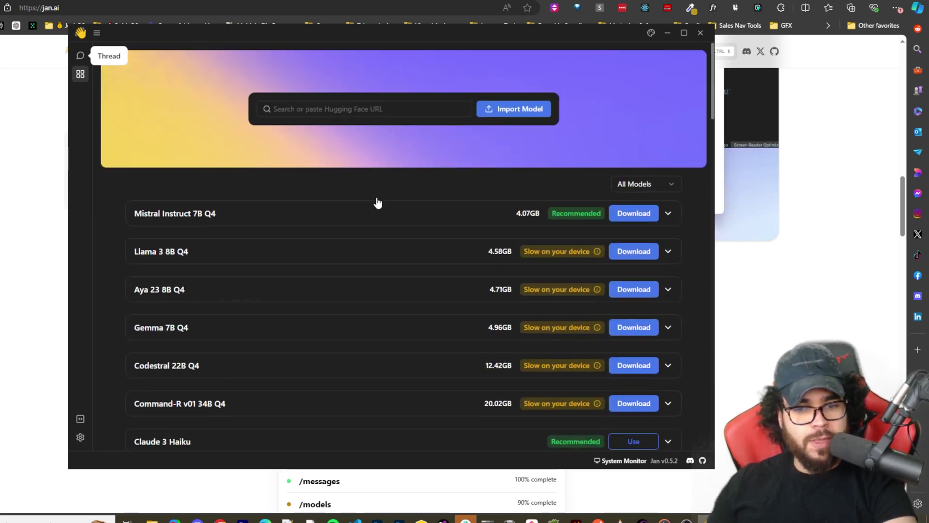
# Try the Featured and Downloaded filters on the Hub's model list, and set it back to All Models.
pyautogui.click(669, 184)
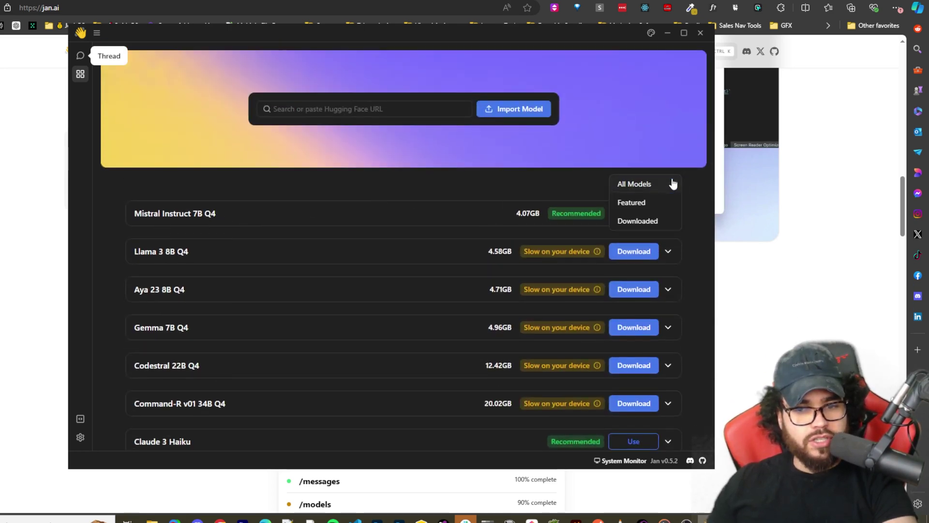
pyautogui.click(643, 206)
pyautogui.click(639, 188)
pyautogui.click(637, 203)
pyautogui.click(664, 184)
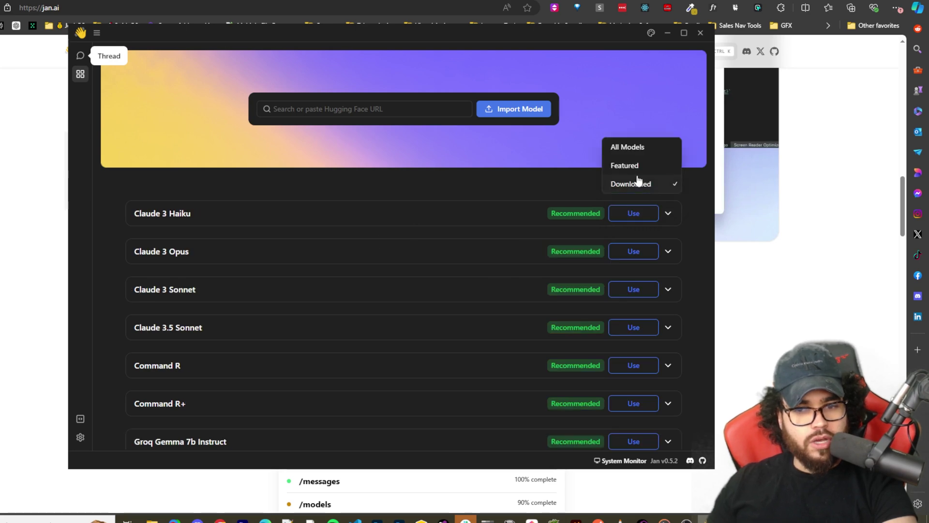
pyautogui.click(638, 148)
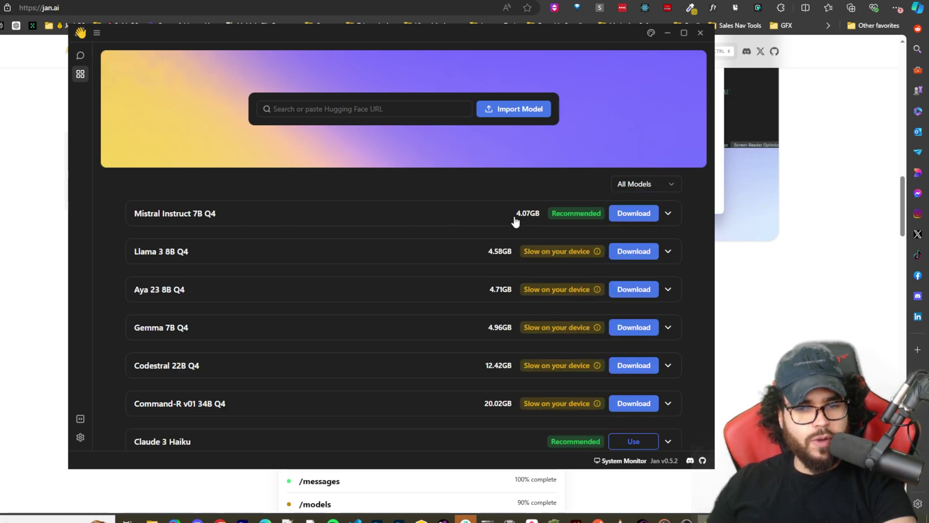
# Read the explanation of the "Slow on your device" label on the Llama 3 8B Q4 model.
pyautogui.scroll(-3, 498, 232)
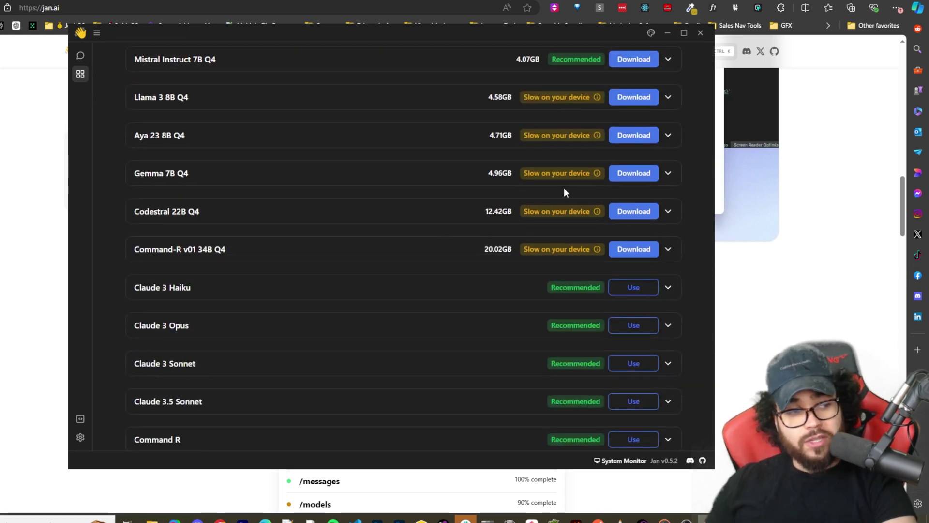
pyautogui.scroll(2, 564, 190)
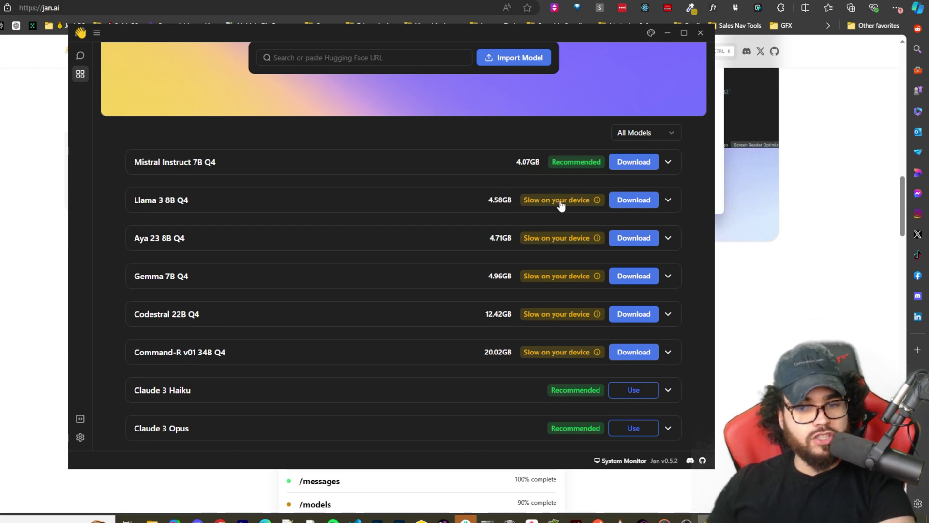
pyautogui.moveTo(600, 206)
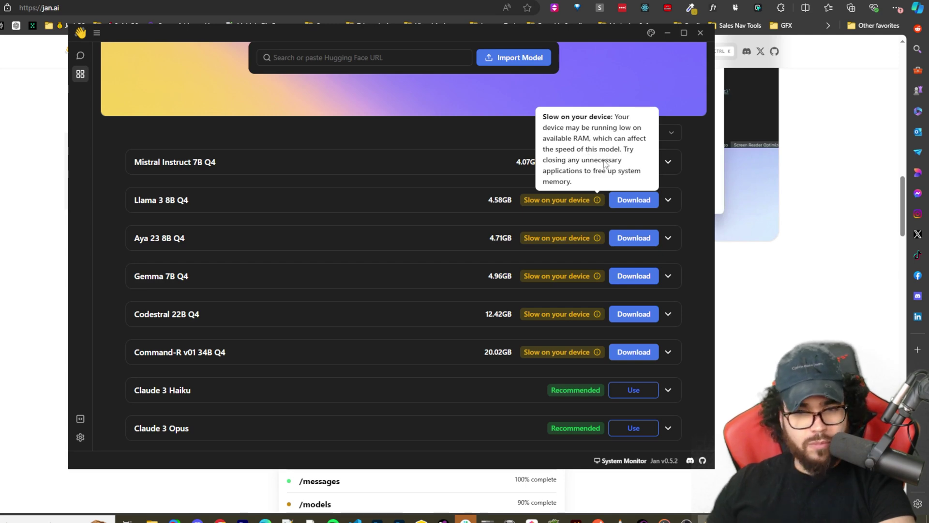
# Look further down the model list and expand the details of Stealth 7B Q4.
pyautogui.scroll(-20, 373, 238)
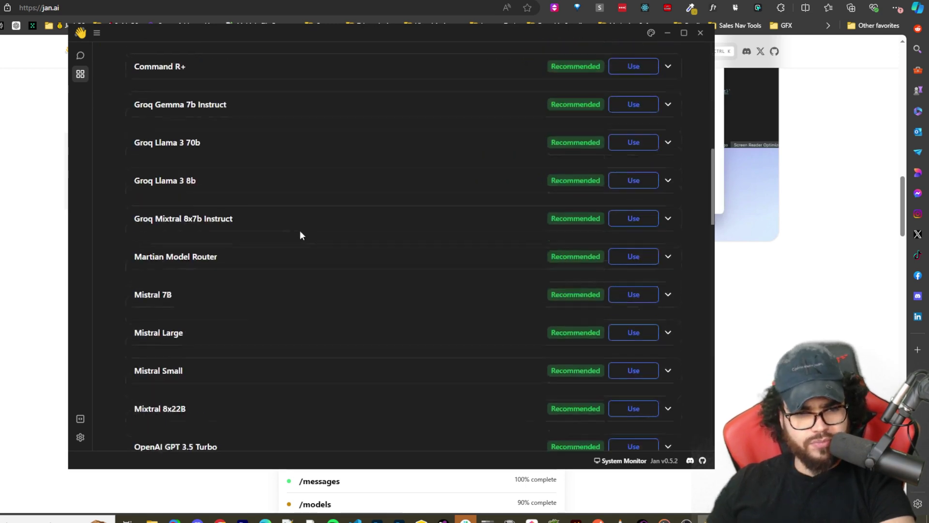
pyautogui.scroll(-8, 415, 216)
pyautogui.scroll(3, 585, 215)
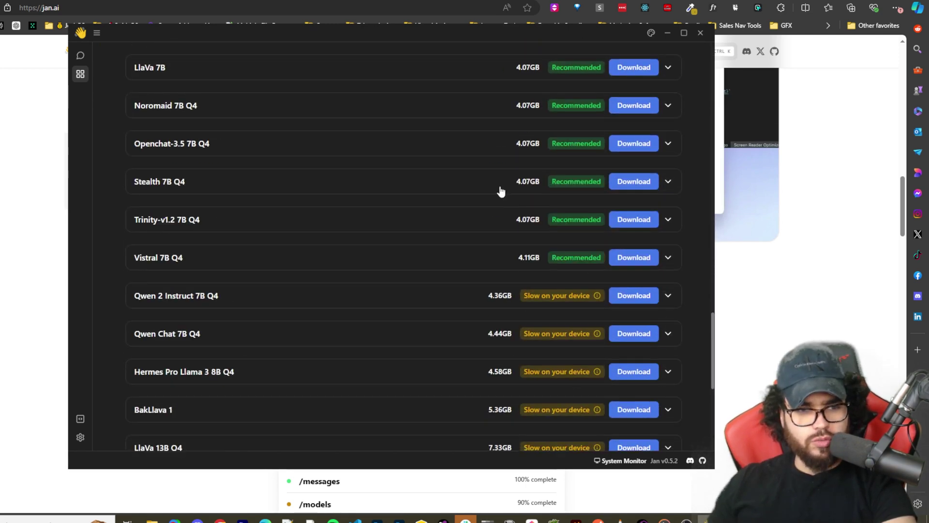
pyautogui.click(669, 183)
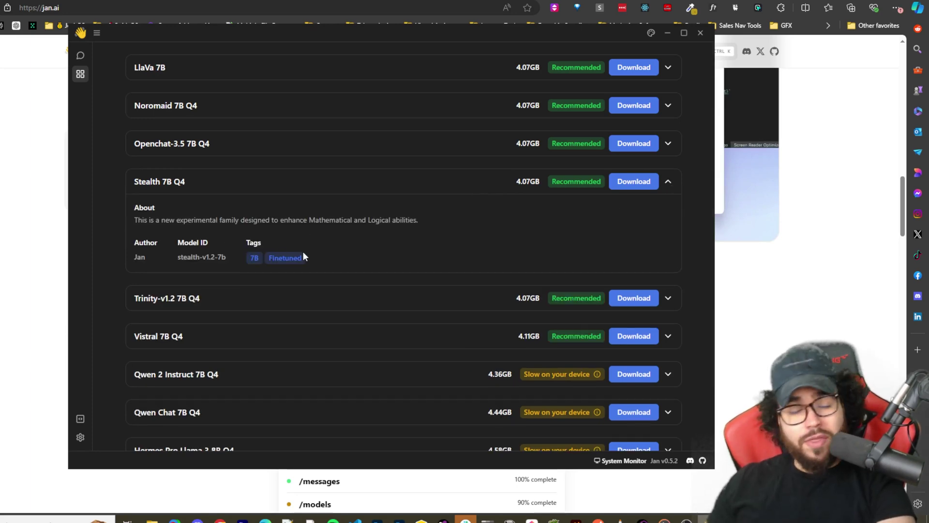
# Return to the start of the Hub's model list and look over its first local and Claude models.
pyautogui.scroll(15, 358, 251)
pyautogui.scroll(5, 359, 251)
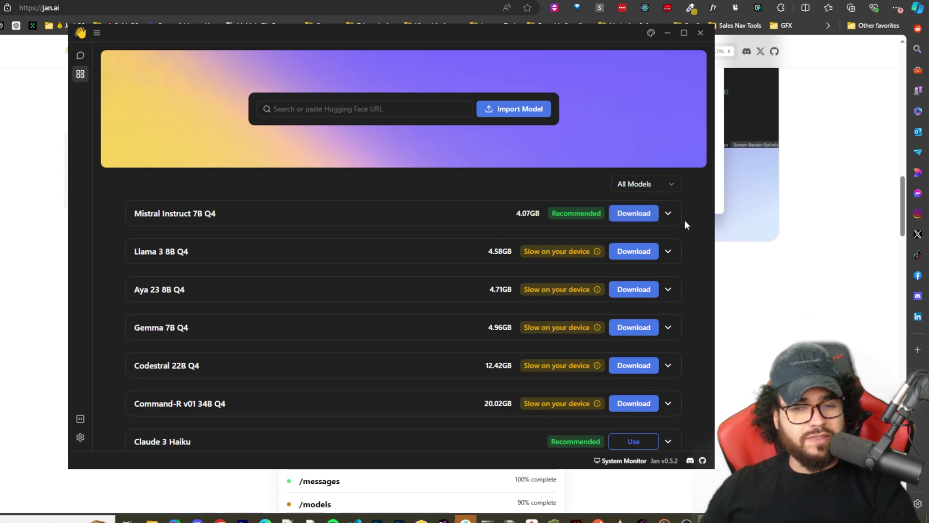
pyautogui.scroll(-5, 368, 247)
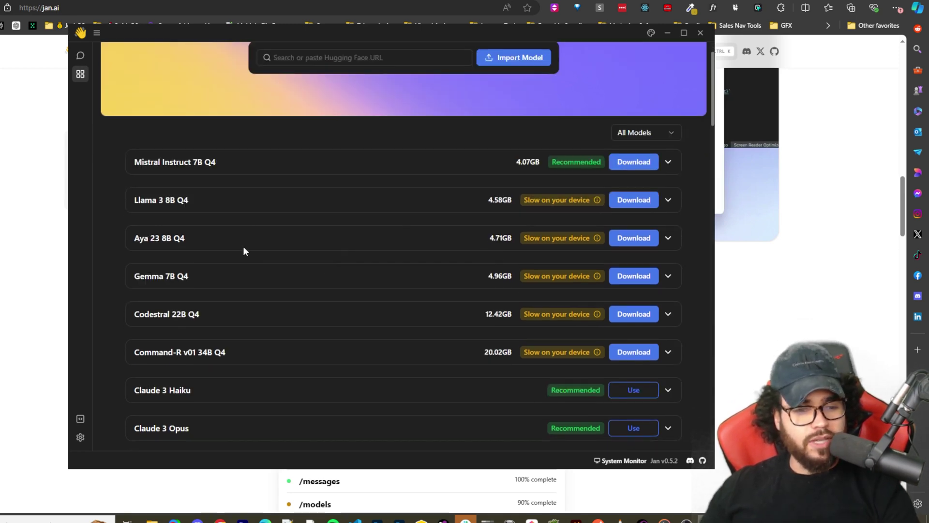
pyautogui.scroll(3, 479, 276)
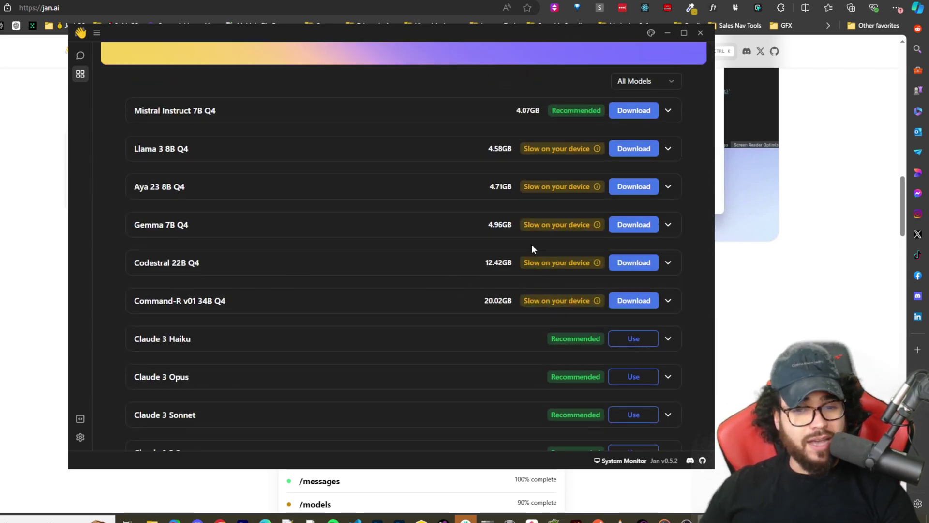
# Activate the Hub's model search field, and look through the My Models list in the app settings.
pyautogui.scroll(2, 481, 271)
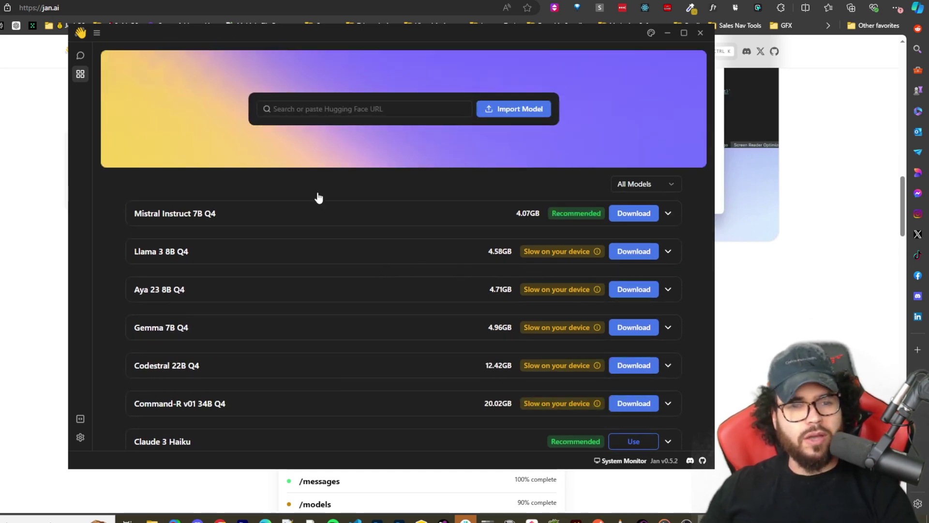
pyautogui.click(281, 110)
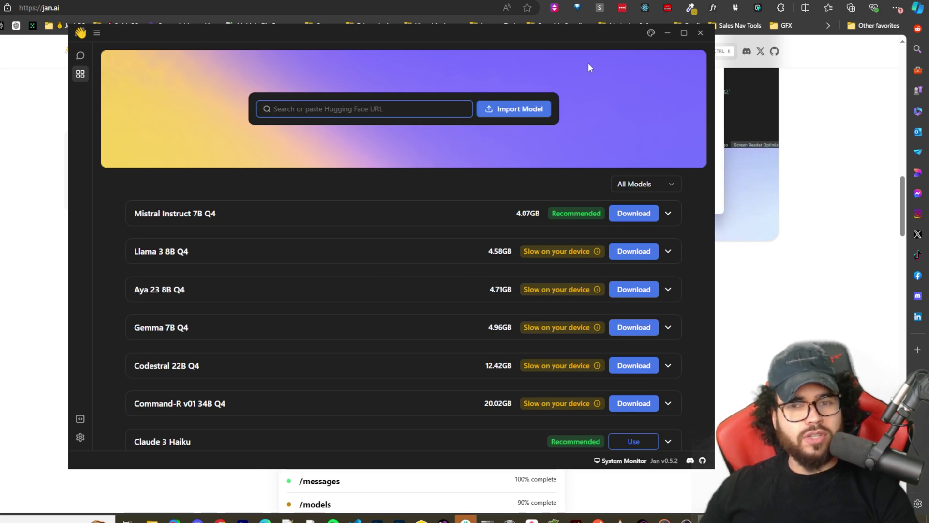
pyautogui.click(80, 437)
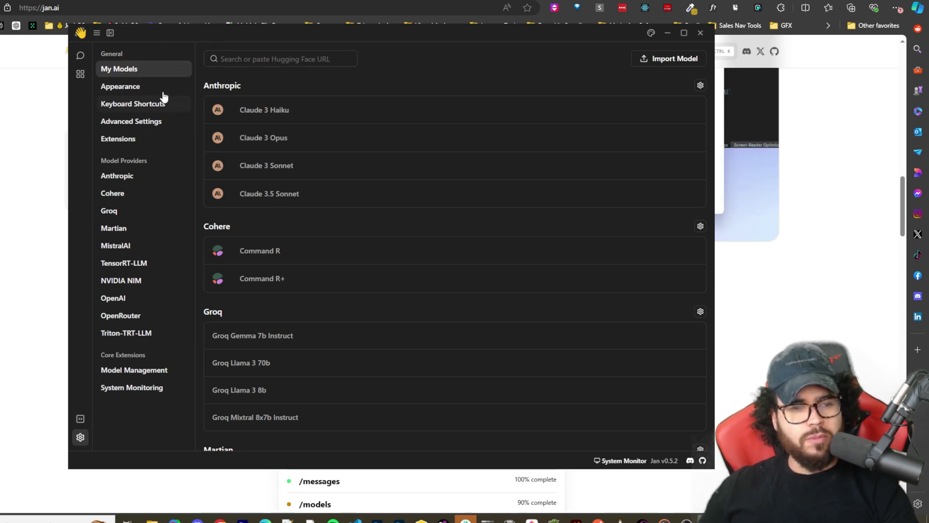
pyautogui.scroll(-8, 270, 216)
pyautogui.scroll(8, 272, 215)
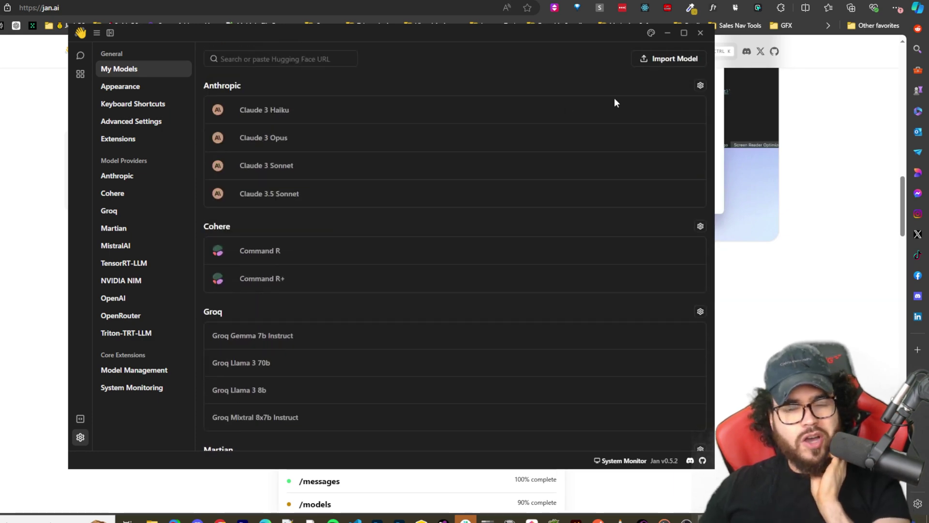
# Open the Anthropic provider settings from My Models and examine its chat completions endpoint and API key field.
pyautogui.click(700, 87)
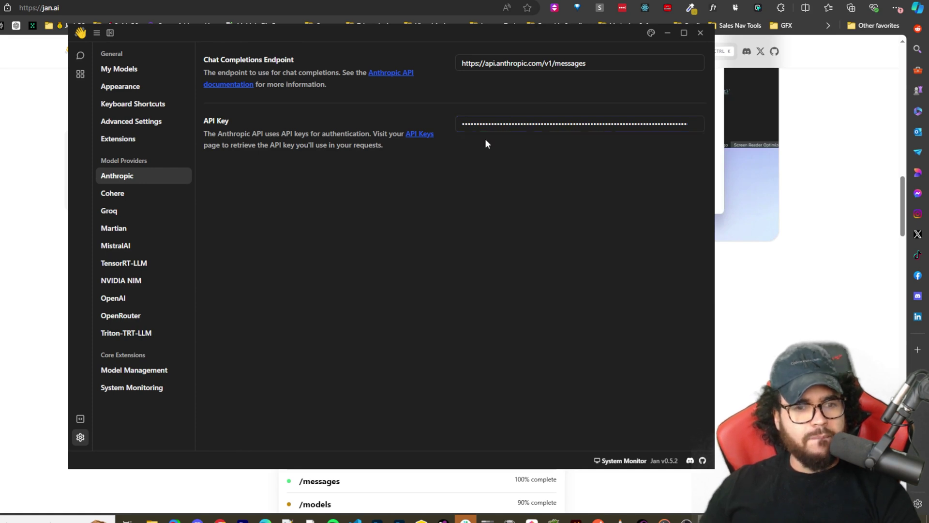
pyautogui.moveTo(488, 63); pyautogui.dragTo(642, 71)
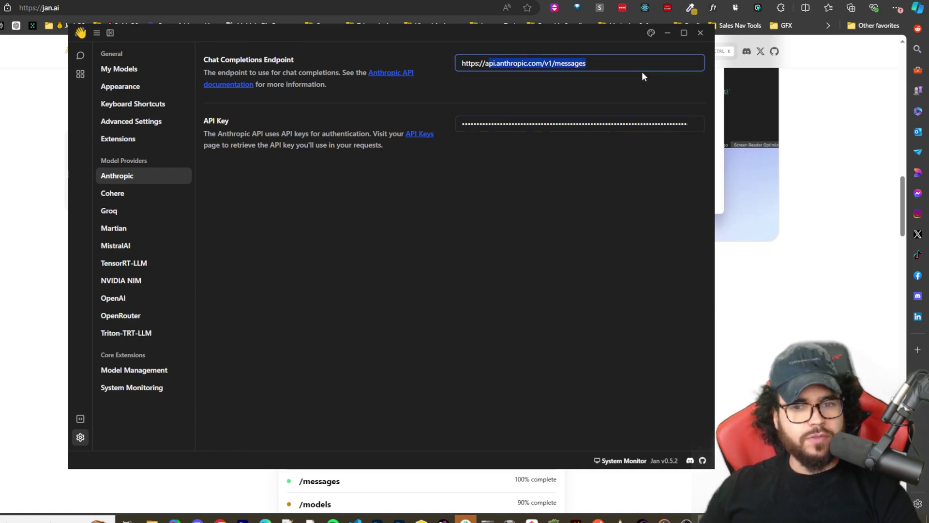
pyautogui.click(408, 100)
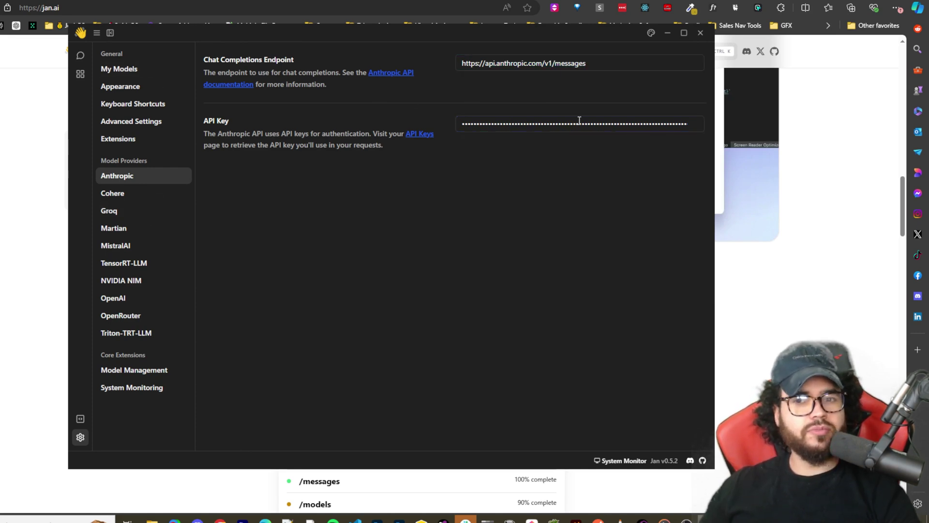
# Return to My Models, view the Import Model upload dialog for GGUF files, and close it without importing anything.
pyautogui.click(122, 69)
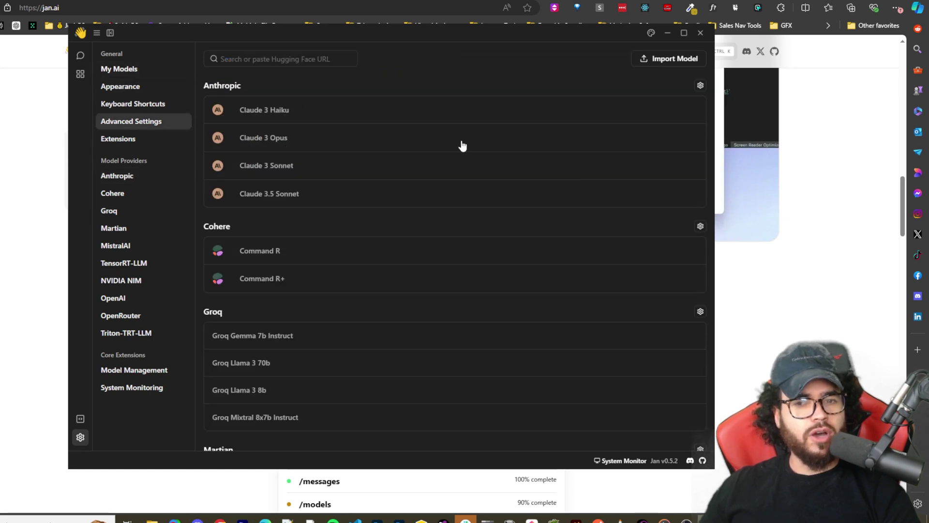
pyautogui.click(683, 60)
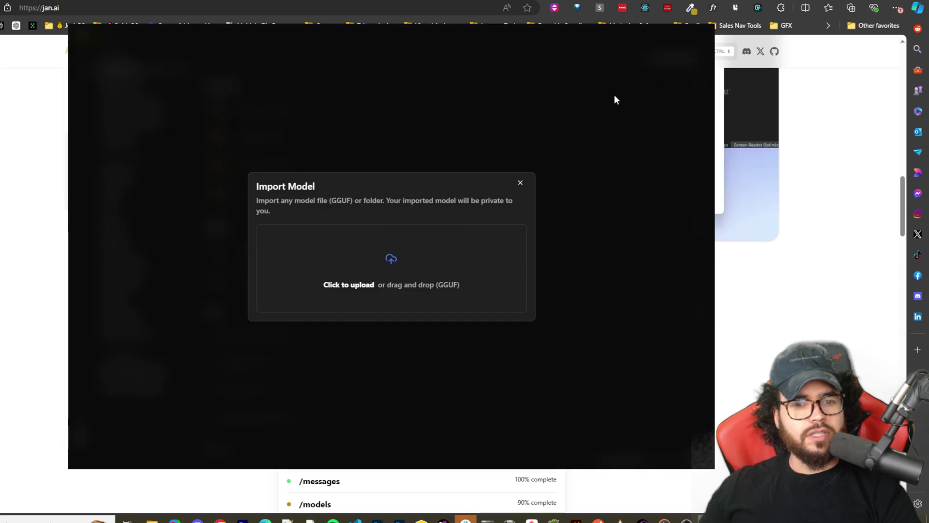
pyautogui.click(523, 185)
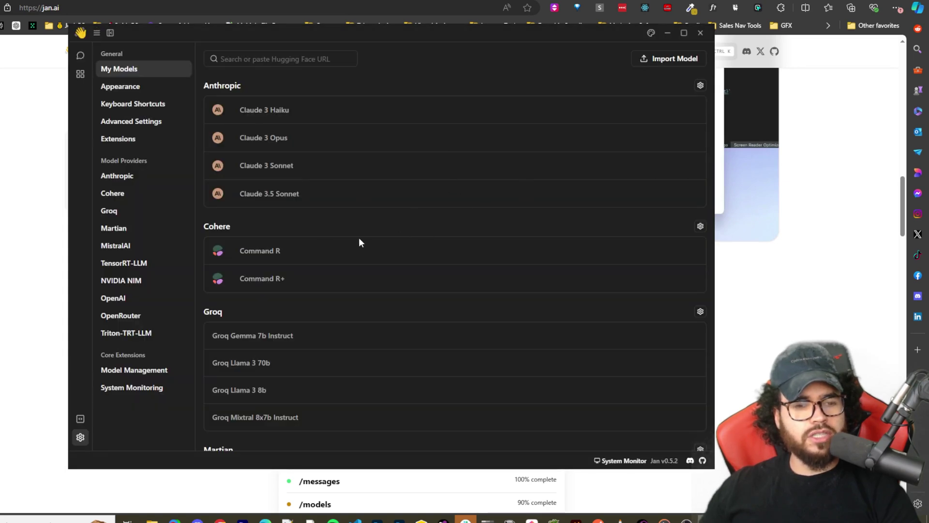
# Open the Groq provider settings from the My Models list to view its endpoint and API key field.
pyautogui.scroll(-2, 322, 243)
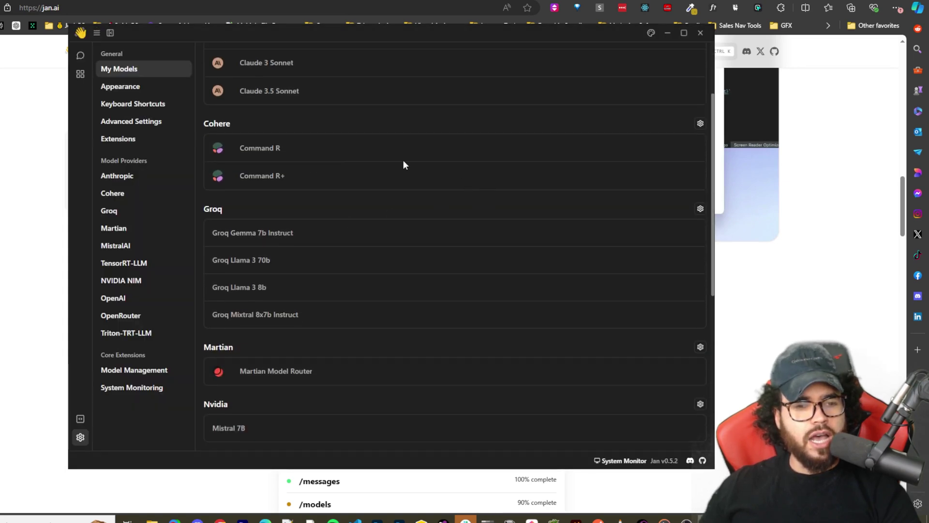
pyautogui.click(698, 208)
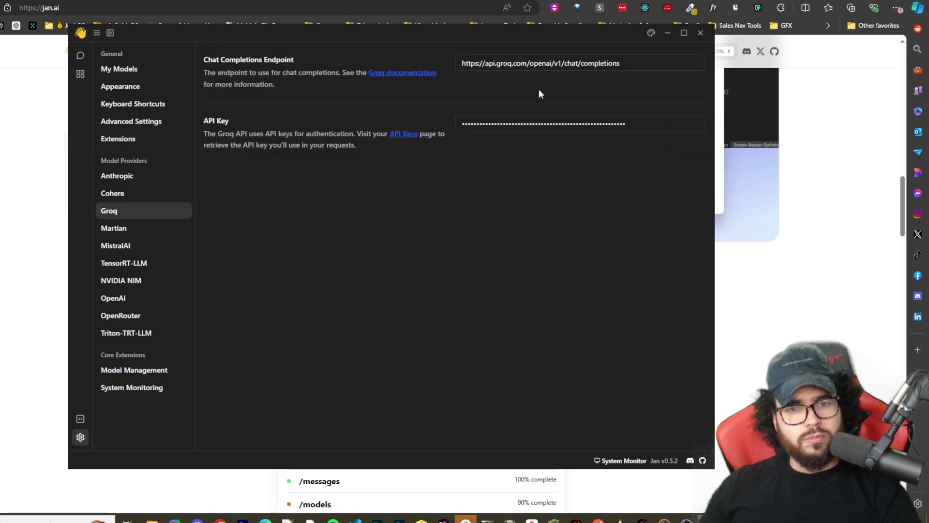
pyautogui.click(145, 54)
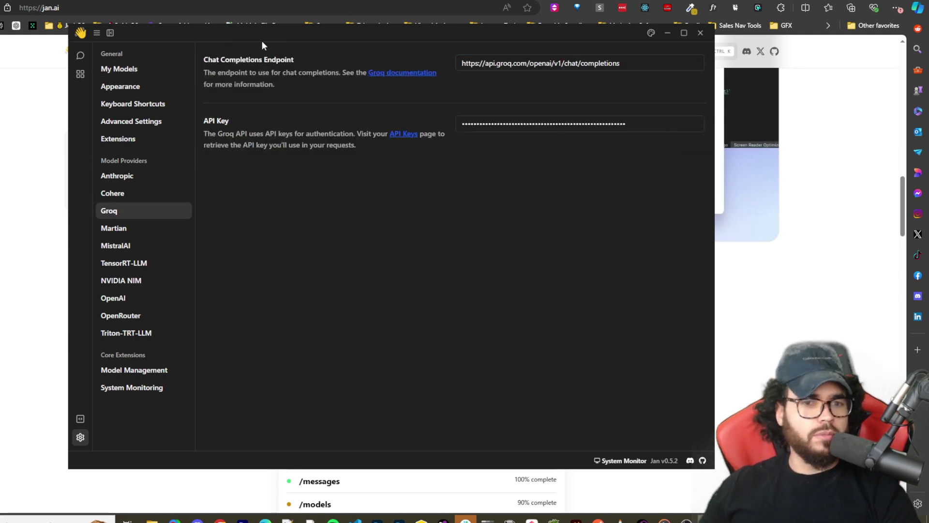
# Look over My Models again, and view the Model Management and System Monitoring core extension settings.
pyautogui.click(118, 69)
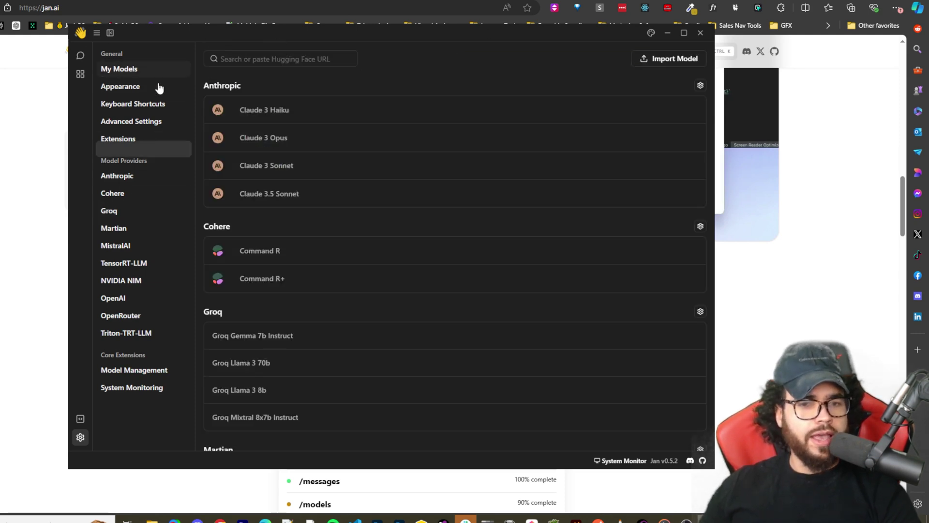
pyautogui.scroll(-4, 426, 251)
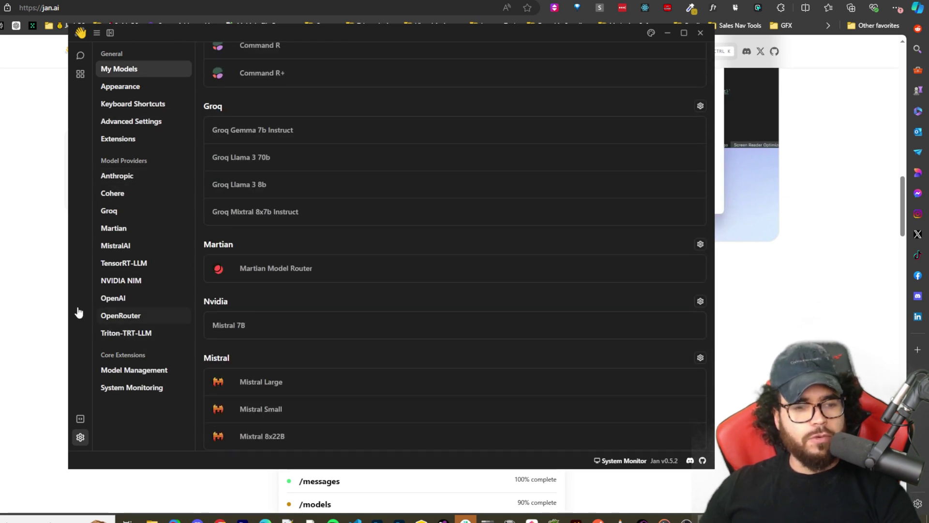
pyautogui.click(136, 372)
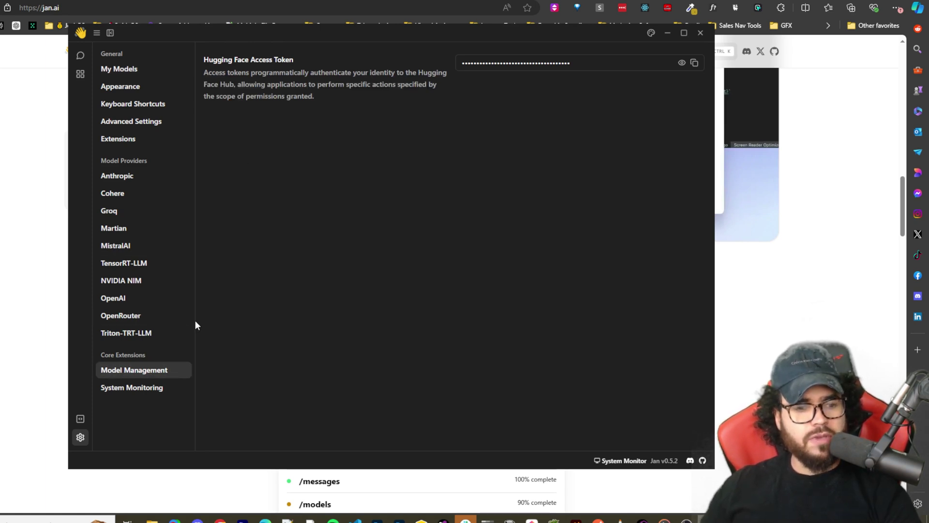
pyautogui.click(152, 389)
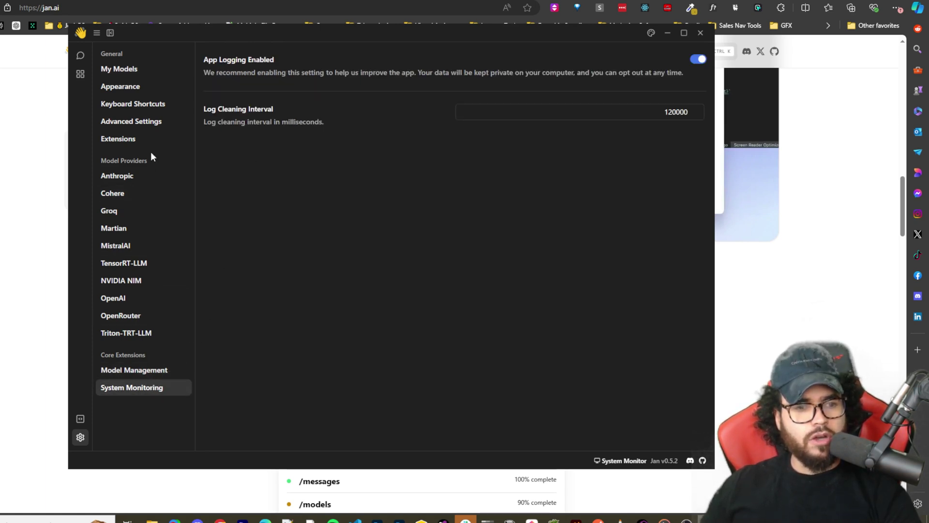
# Open the Extensions settings and look through the model provider and core extensions.
pyautogui.click(133, 139)
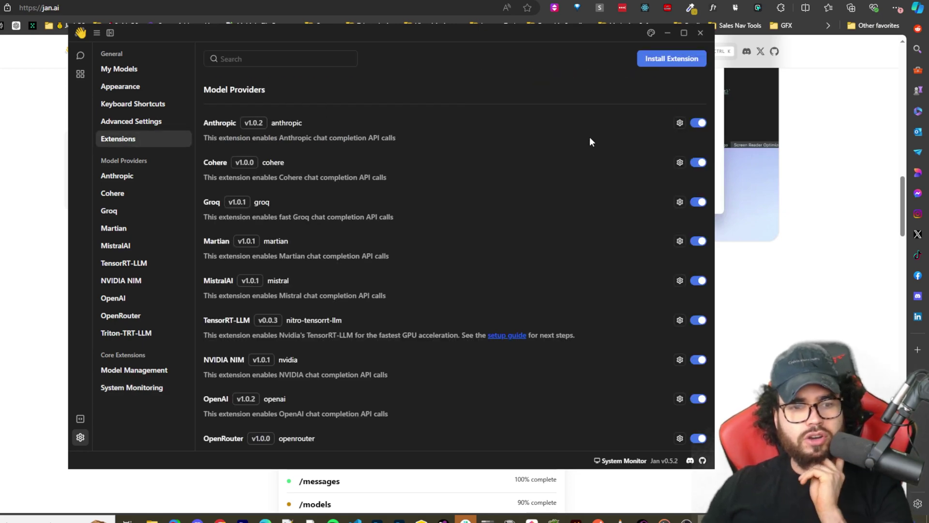
pyautogui.scroll(-5, 473, 235)
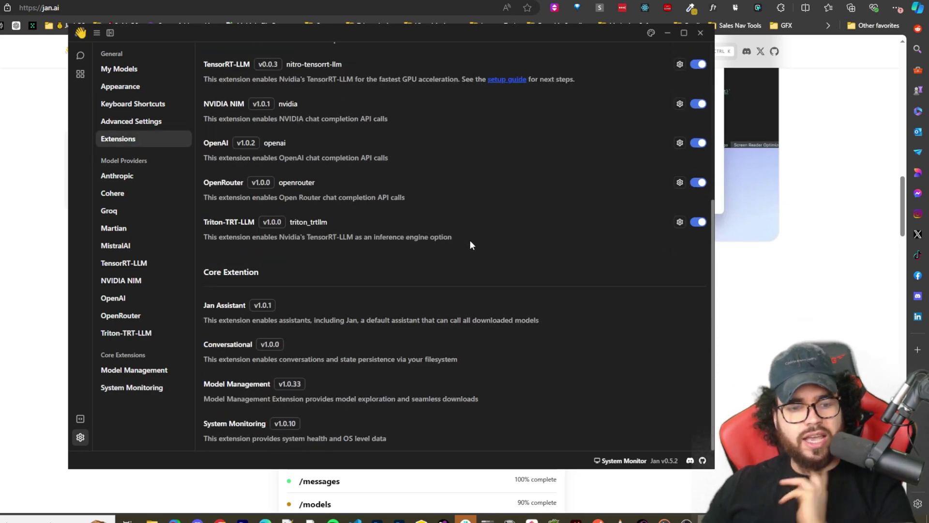
pyautogui.scroll(2, 269, 197)
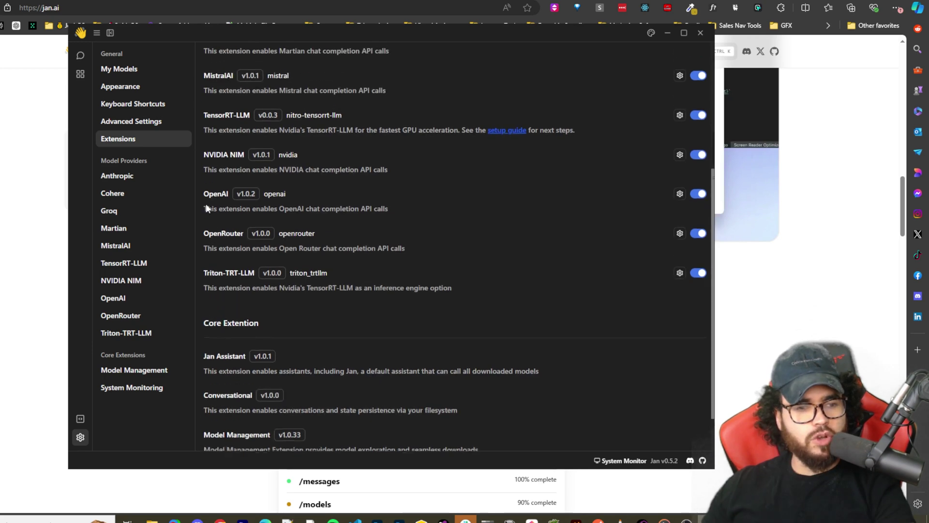
# Review the Advanced Settings, from Experimental Mode and GPU Acceleration down to Jan Quick Ask and the factory reset.
pyautogui.click(141, 122)
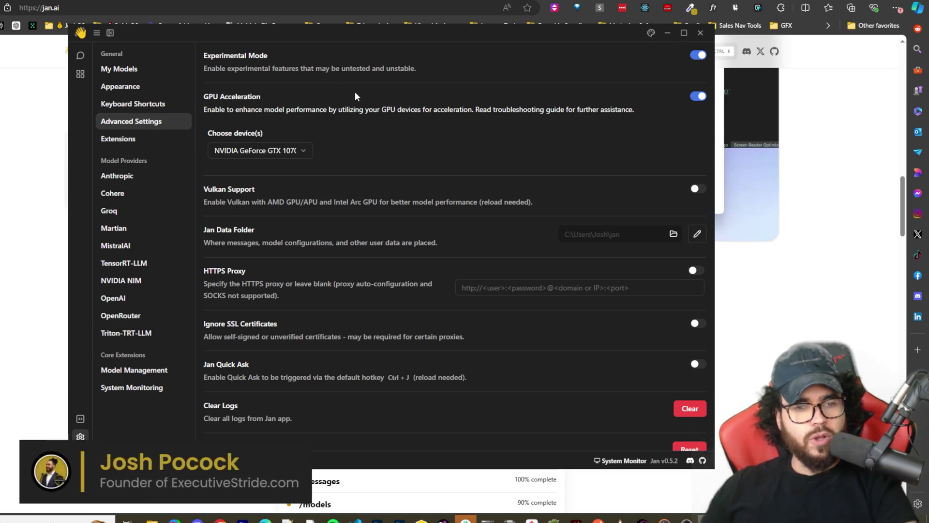
pyautogui.scroll(-1, 468, 182)
pyautogui.scroll(1, 353, 163)
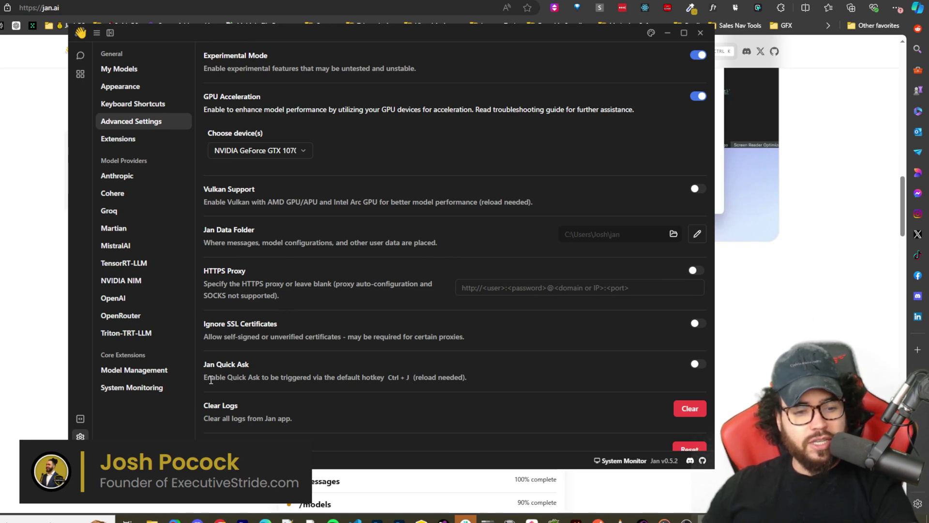
pyautogui.scroll(-1, 377, 369)
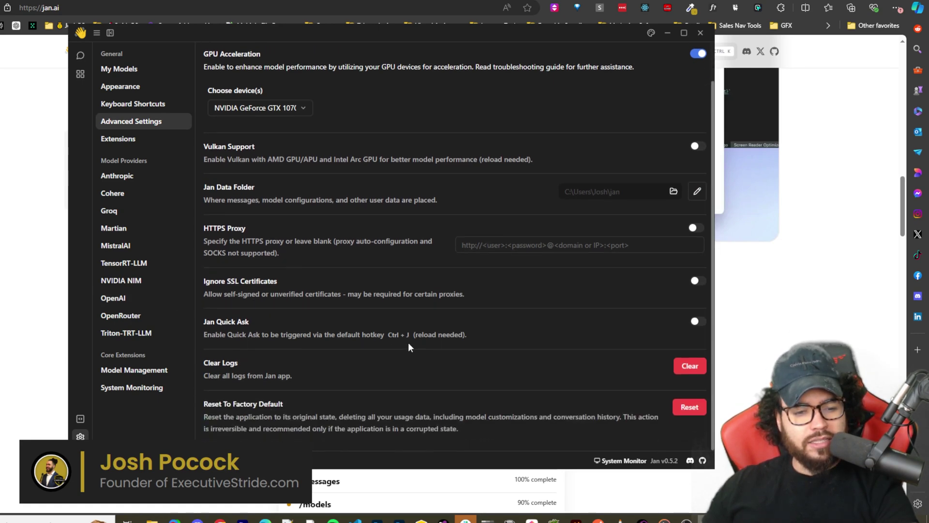
# View the Keyboard Shortcuts and Appearance settings, and return to My Models.
pyautogui.click(125, 105)
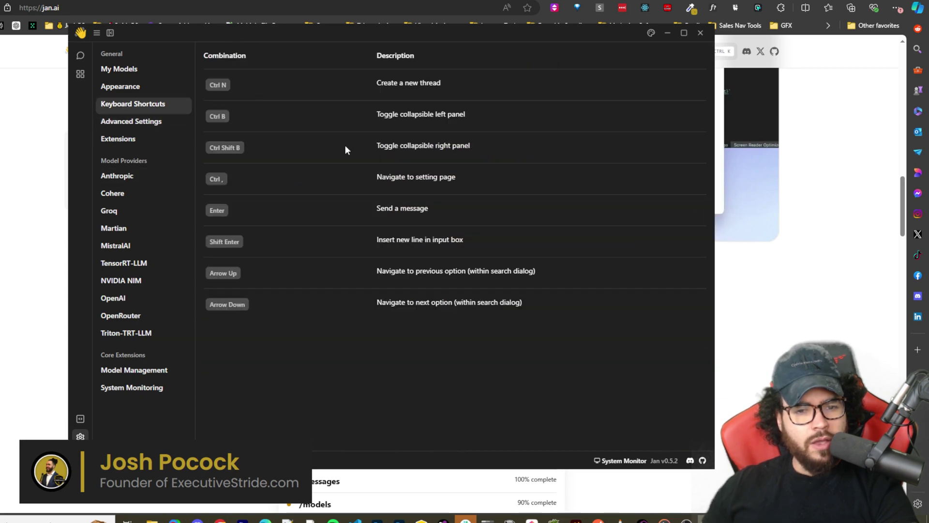
pyautogui.click(112, 86)
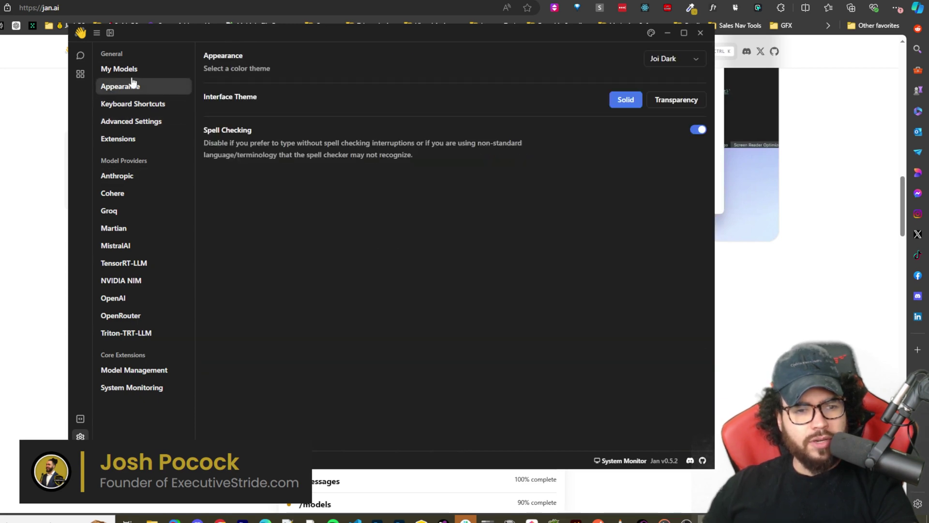
pyautogui.click(111, 72)
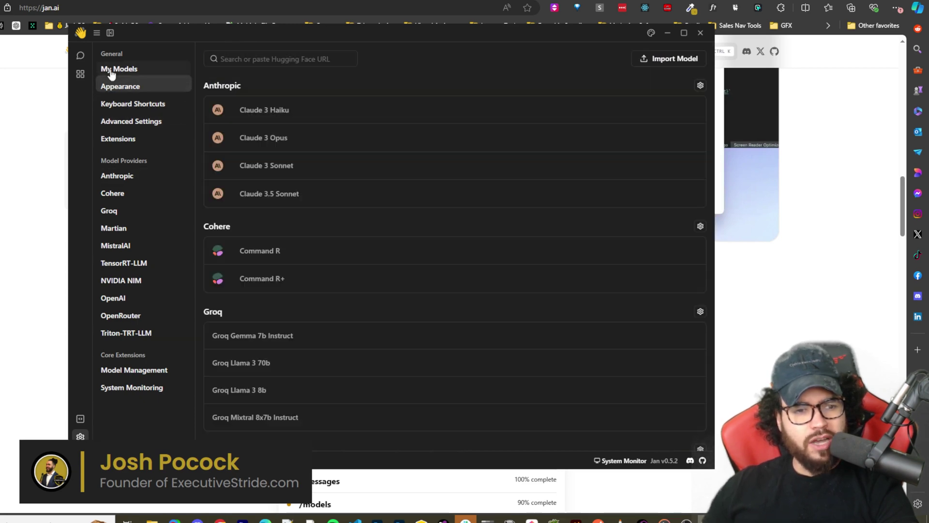
# Go back to the chat threads and look over the new thread's Assistant and Model options.
pyautogui.click(80, 56)
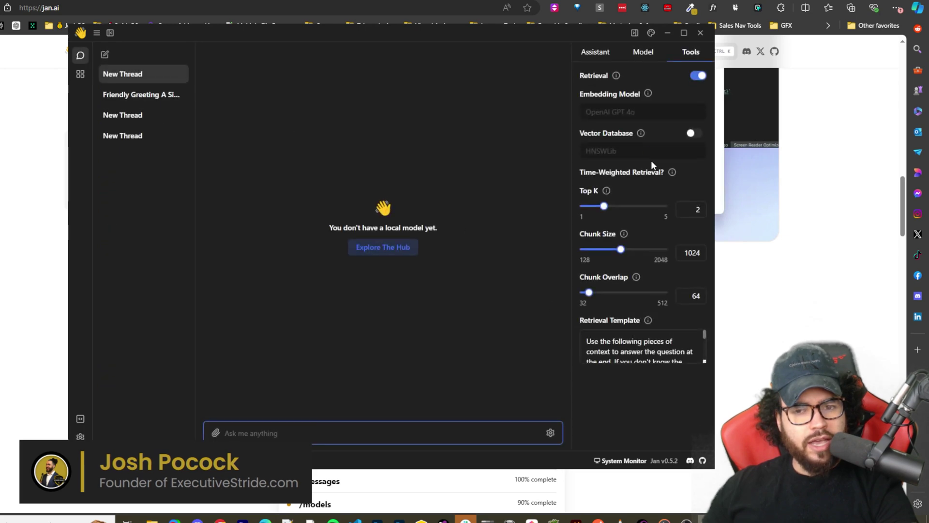
pyautogui.click(610, 55)
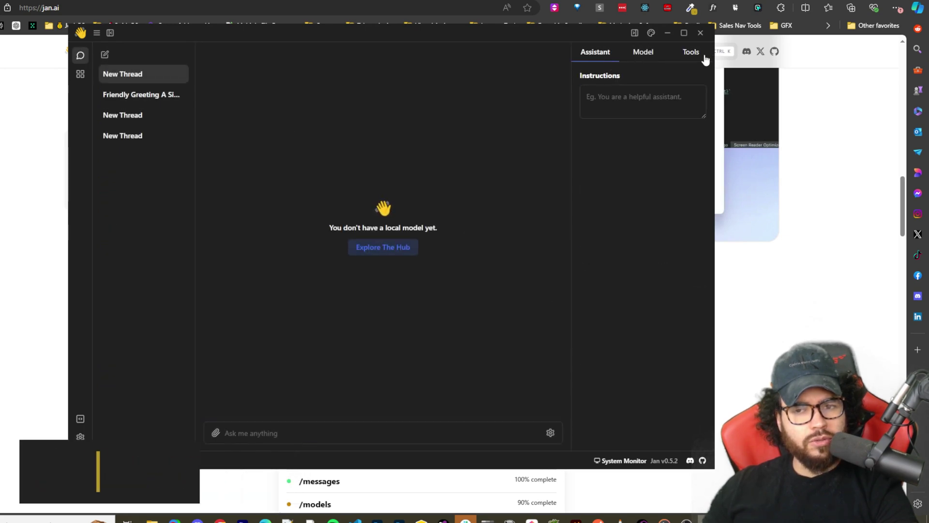
pyautogui.click(643, 52)
pyautogui.click(583, 56)
# Set the new thread's model to Claude 3.5 Sonnet.
pyautogui.click(625, 56)
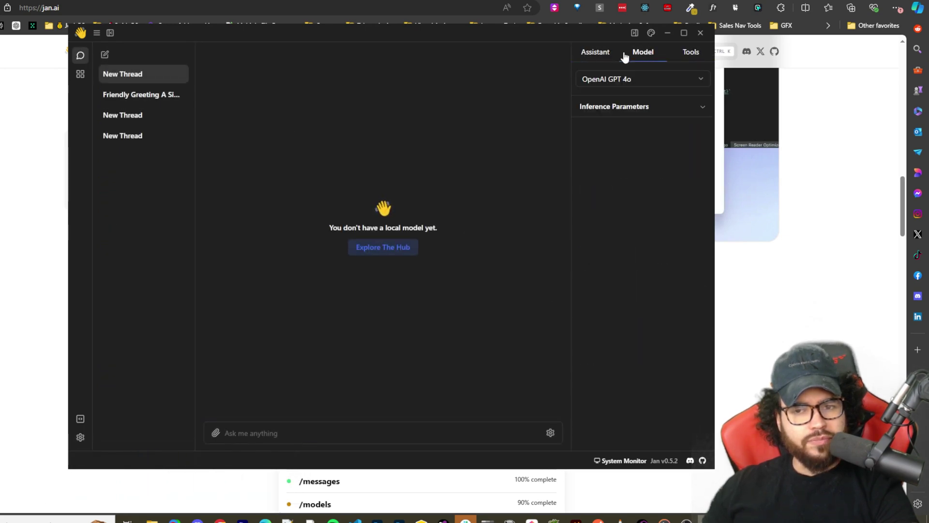
pyautogui.click(625, 84)
pyautogui.scroll(-3, 607, 169)
pyautogui.scroll(-2, 604, 178)
pyautogui.scroll(2, 612, 184)
pyautogui.click(624, 220)
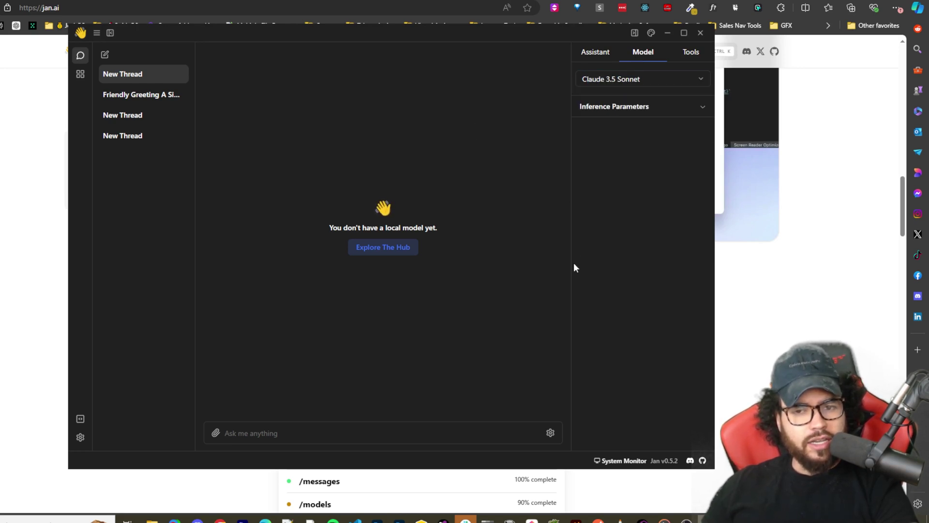
# Send the message "Hey what model is this?" in the thread and highlight part of the reply's first sentence.
pyautogui.click(333, 429)
pyautogui.write('H')
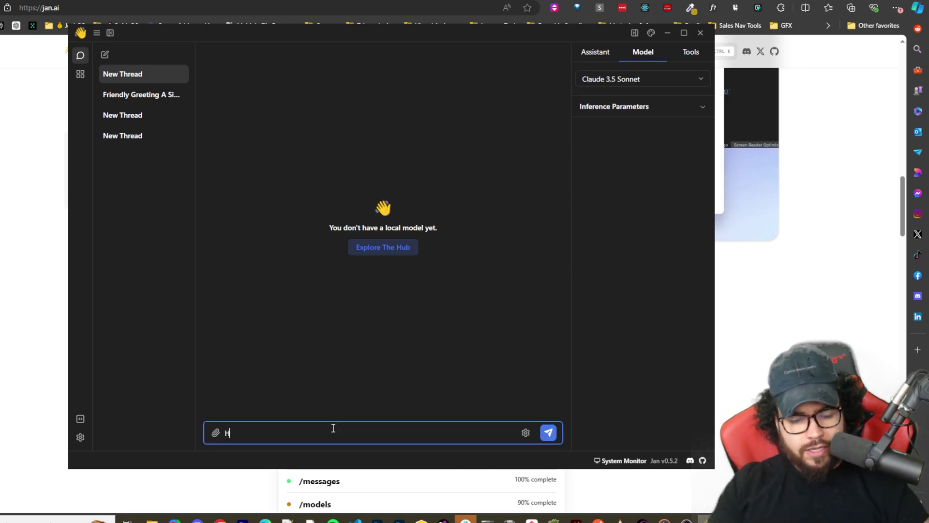
pyautogui.write('ey what mo')
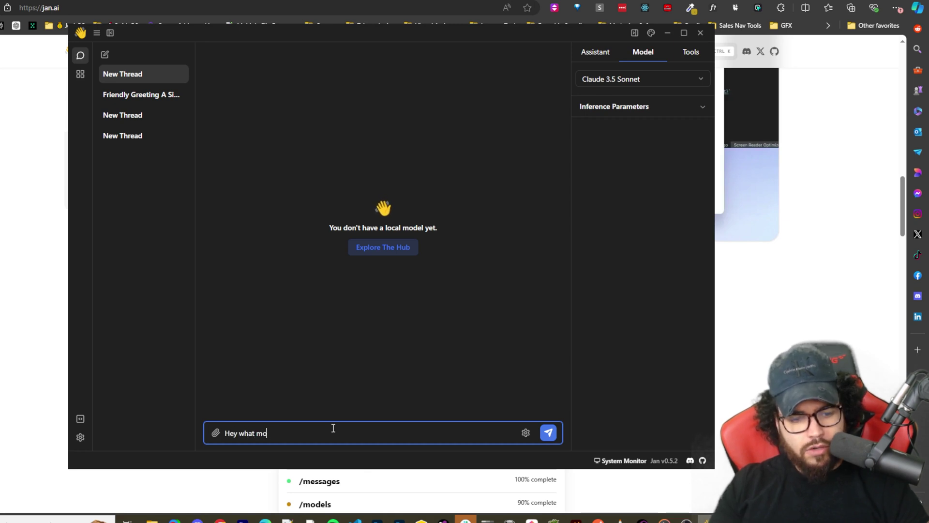
pyautogui.write('del is this?')
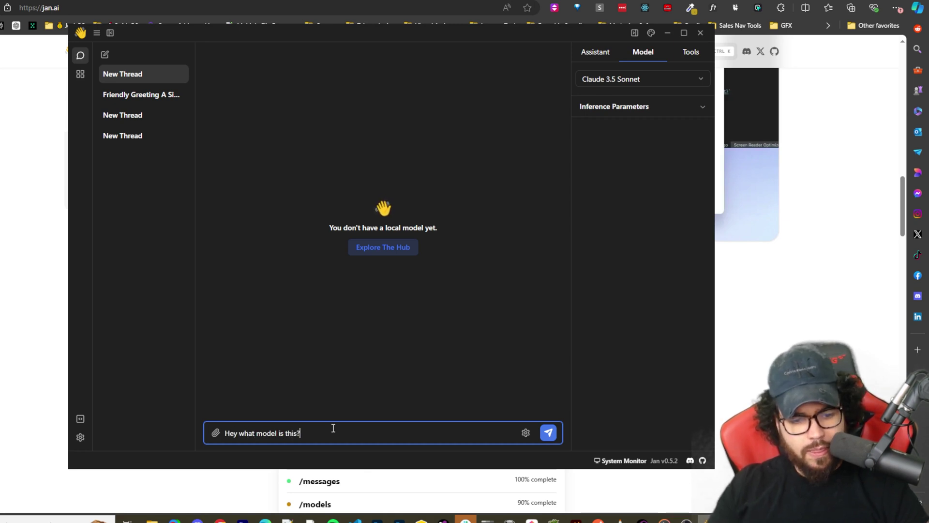
pyautogui.press('Return')
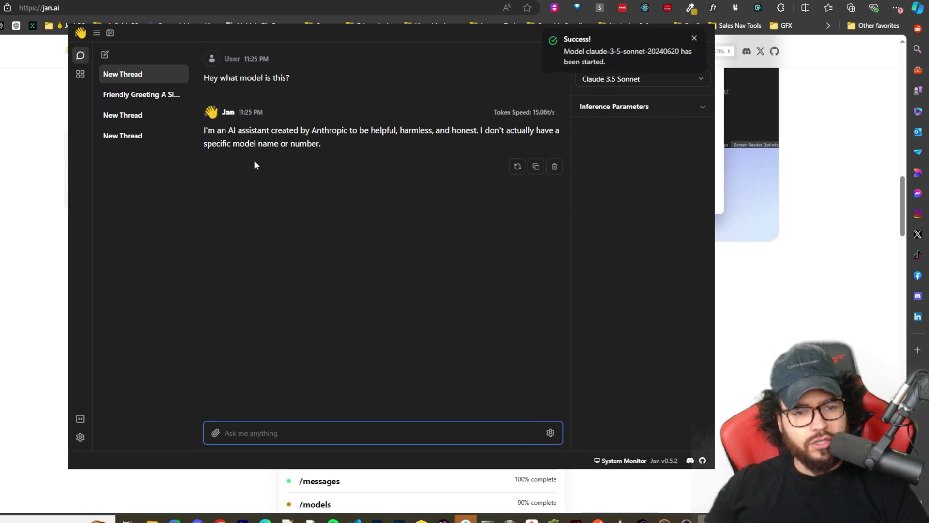
pyautogui.moveTo(282, 130); pyautogui.dragTo(413, 134)
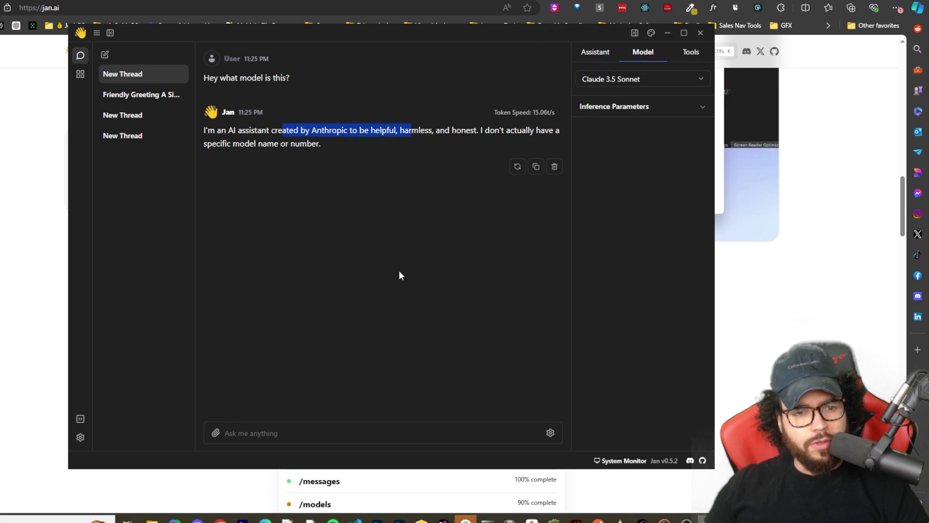
# Send the message "is this claude sonnet 3.5?" in the current thread.
pyautogui.click(332, 432)
pyautogui.write('is s')
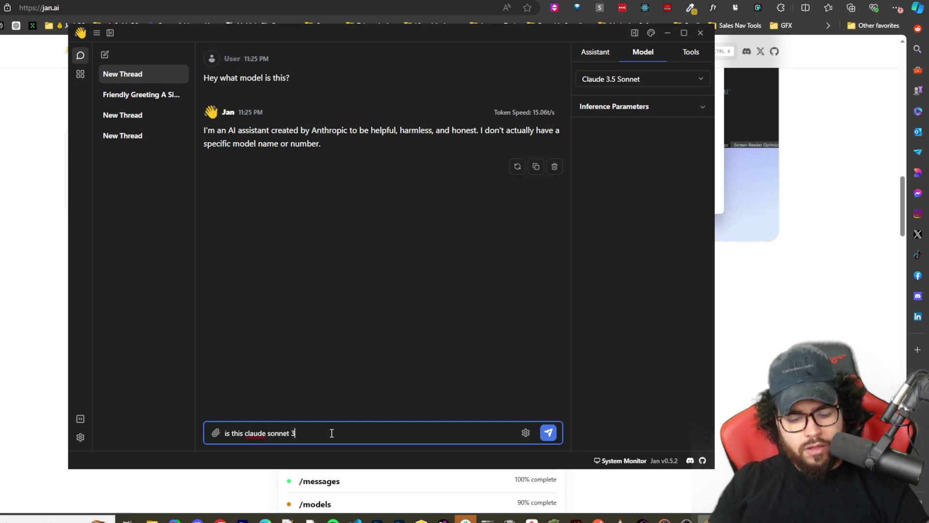
pyautogui.write('his claude sonnet 3.5?')
pyautogui.press('Return')
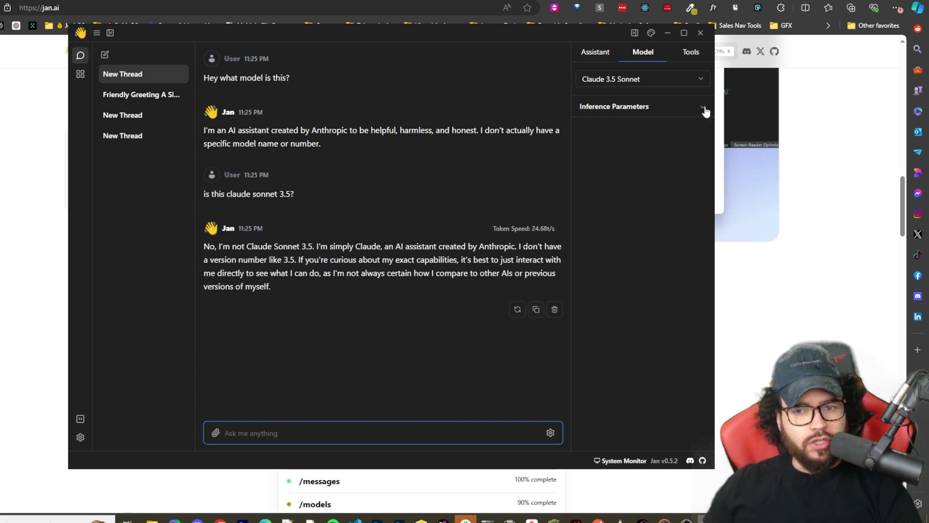
# Expand the thread's Inference Parameters and switch its model to Groq Llama 3 70b.
pyautogui.click(621, 105)
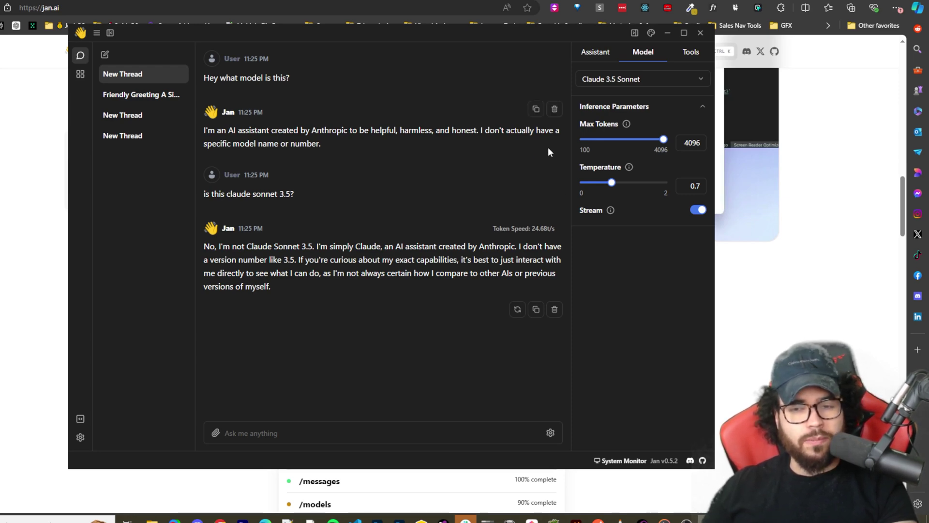
pyautogui.click(634, 80)
pyautogui.scroll(-3, 629, 196)
pyautogui.scroll(-4, 632, 190)
pyautogui.scroll(3, 676, 169)
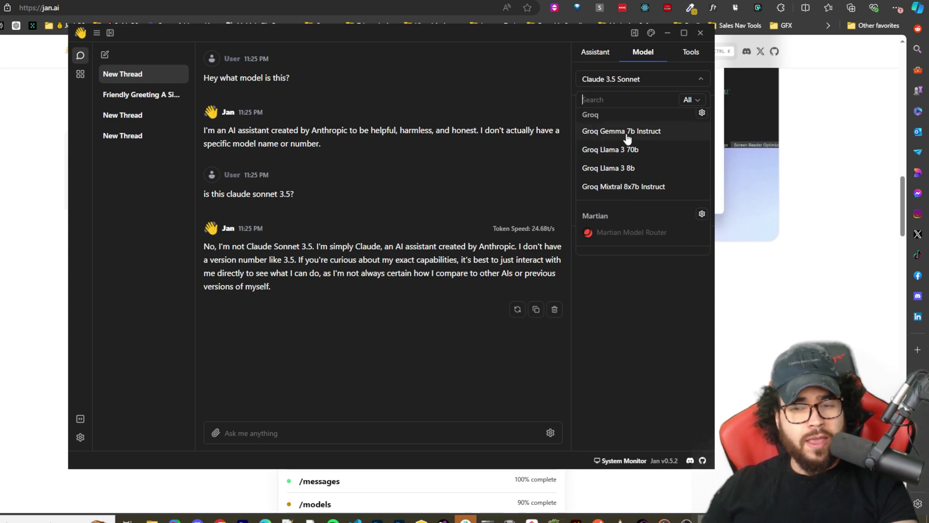
pyautogui.click(658, 158)
# Send the message "hi" in the thread and highlight the token speed of the reply.
pyautogui.click(363, 427)
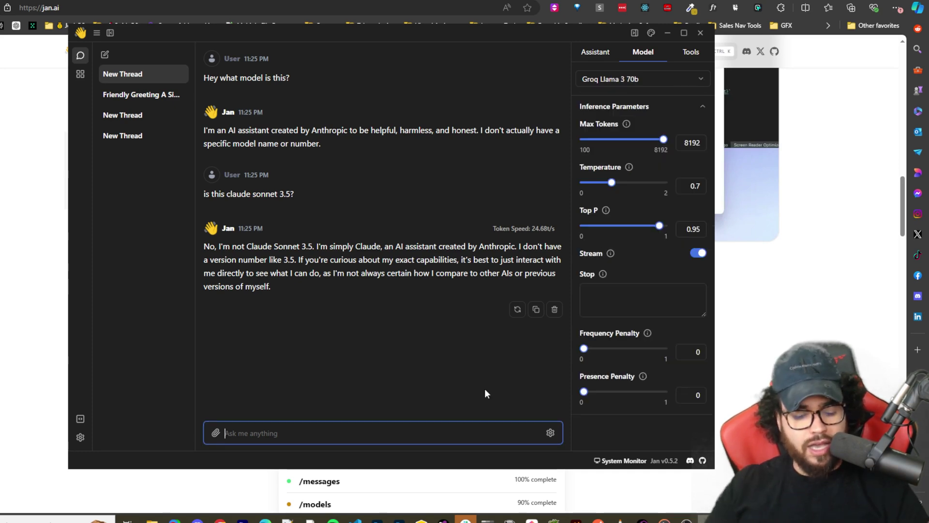
pyautogui.write('h')
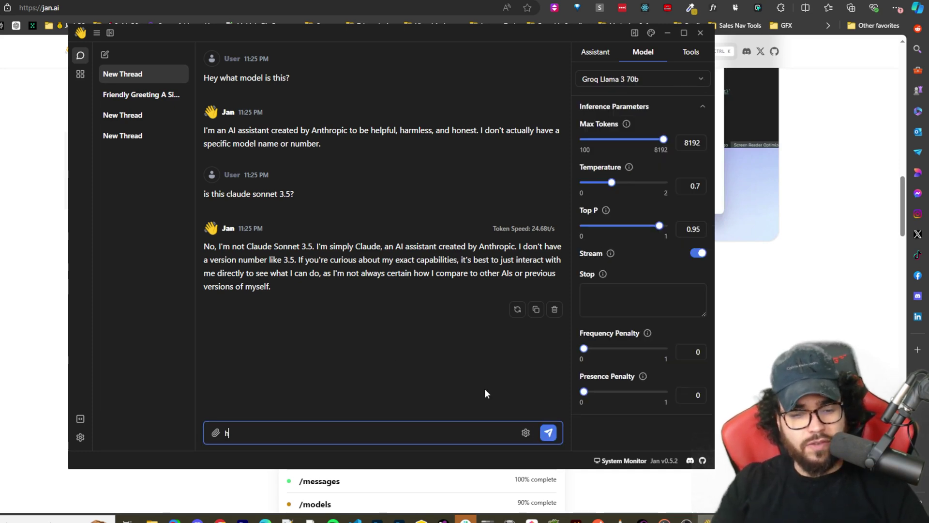
pyautogui.write('i')
pyautogui.press('Return')
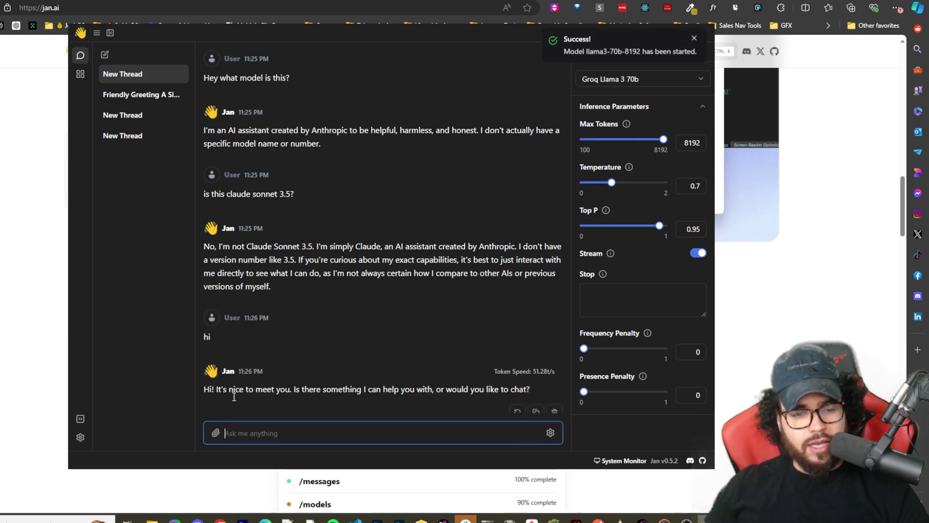
pyautogui.moveTo(555, 364); pyautogui.dragTo(514, 366)
pyautogui.scroll(1, 550, 377)
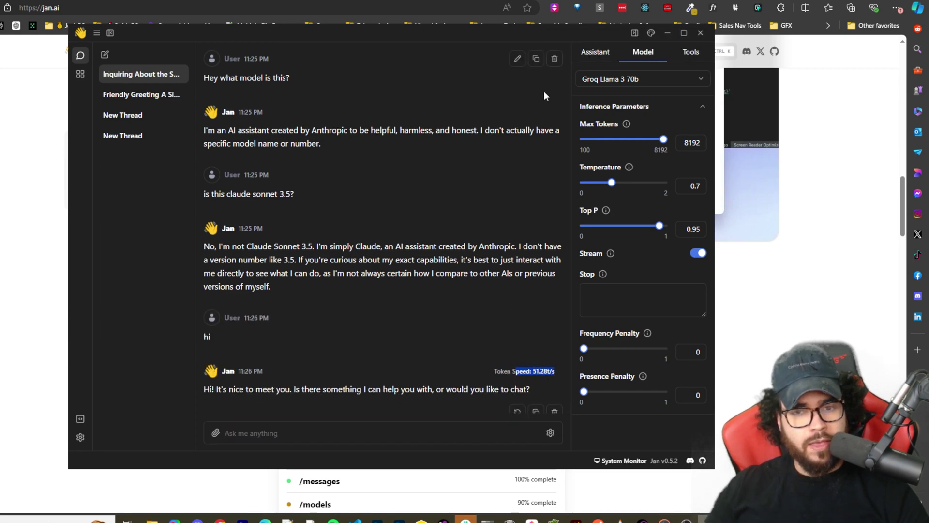
# Open the System Monitor, examine the running model and the CPU, memory and GPU usage, and close it.
pyautogui.click(608, 463)
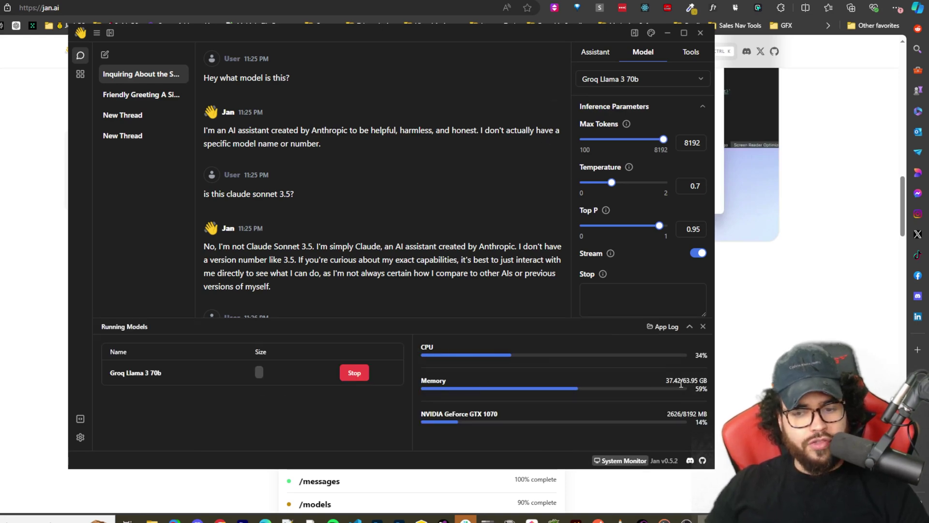
pyautogui.moveTo(683, 383); pyautogui.dragTo(652, 384)
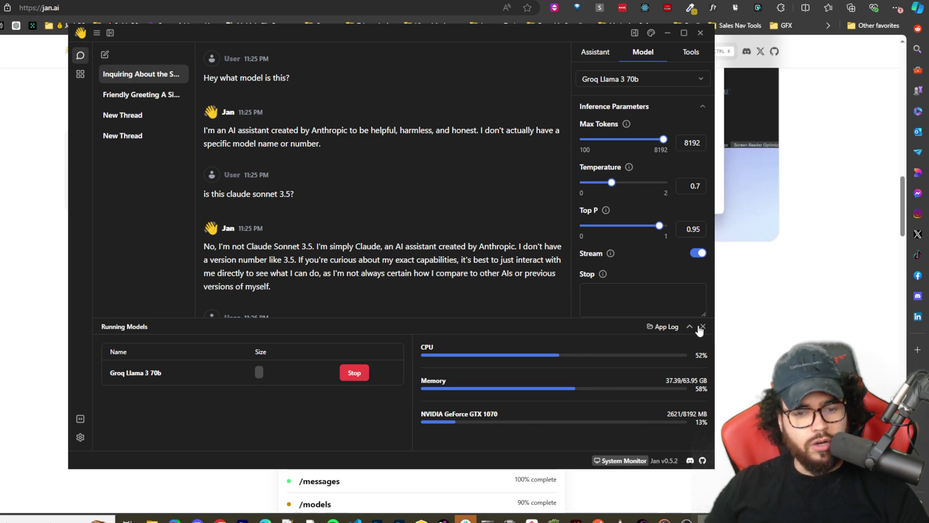
pyautogui.click(703, 327)
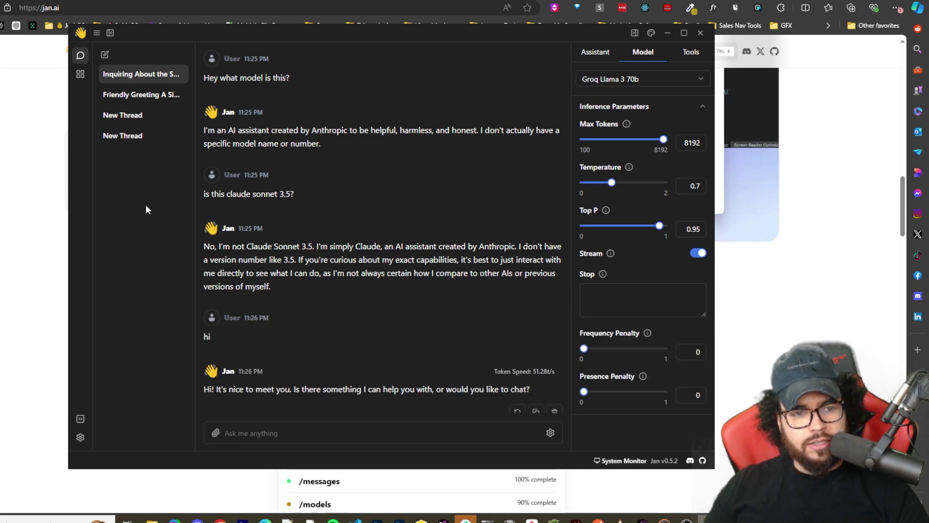
# Open the Local API Server page and its API Reference in the browser, and read the introduction and the List models endpoint.
pyautogui.click(80, 419)
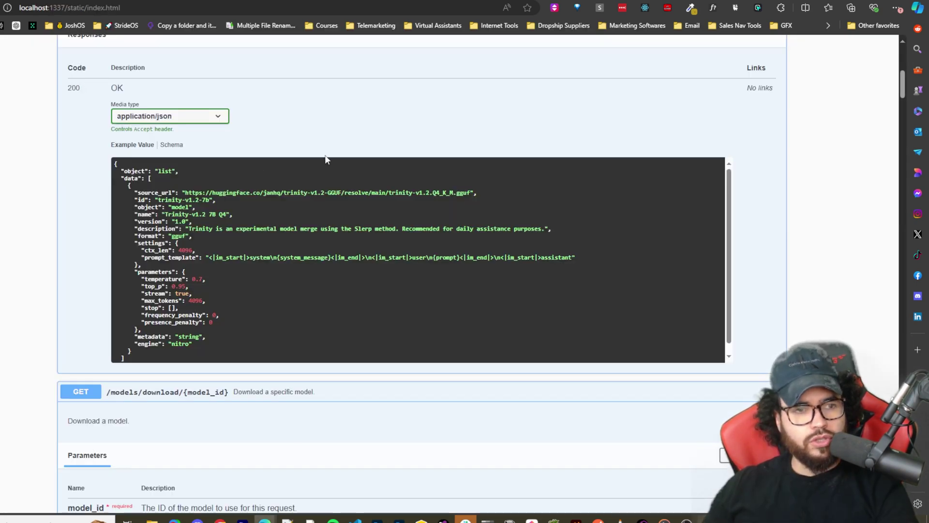
pyautogui.scroll(8, 324, 164)
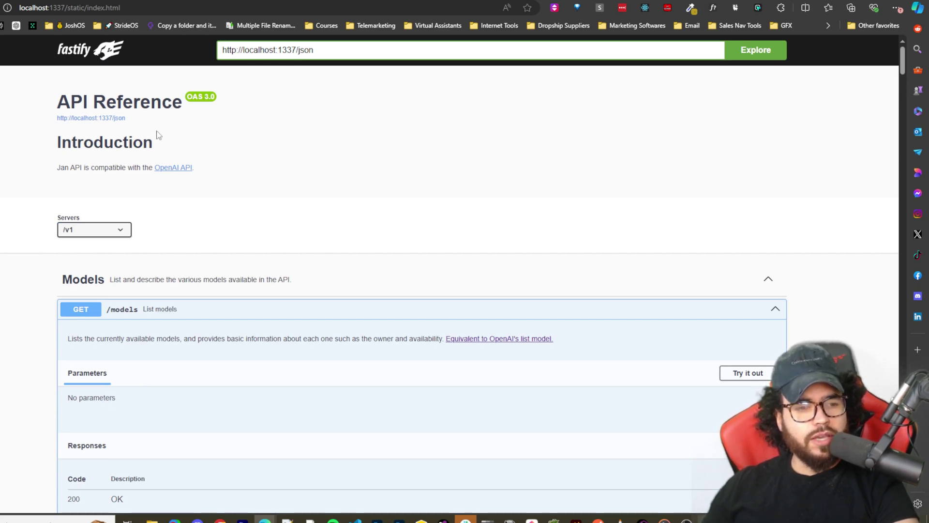
pyautogui.scroll(-4, 125, 144)
pyautogui.scroll(4, 126, 145)
pyautogui.scroll(-2, 105, 178)
pyautogui.scroll(2, 106, 177)
pyautogui.scroll(-4, 186, 202)
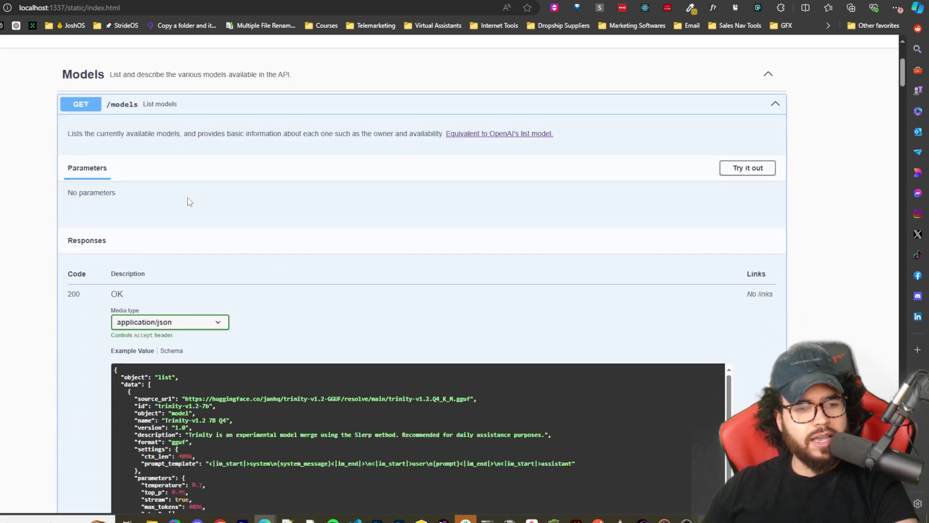
pyautogui.scroll(3, 174, 204)
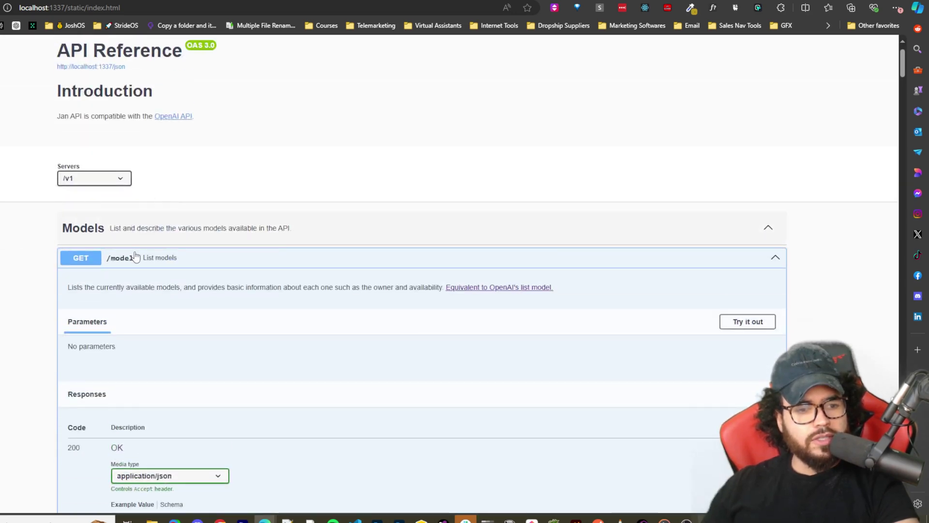
# Collapse the list, download, retrieve and delete endpoints in the API Reference's Models section.
pyautogui.scroll(-2, 139, 260)
pyautogui.click(196, 155)
pyautogui.click(192, 188)
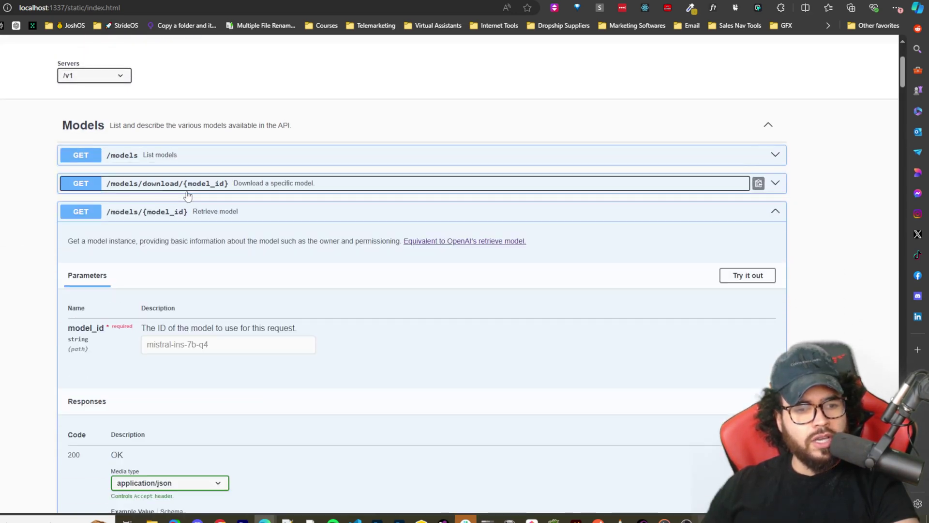
pyautogui.click(237, 211)
pyautogui.scroll(-4, 120, 191)
pyautogui.scroll(2, 120, 192)
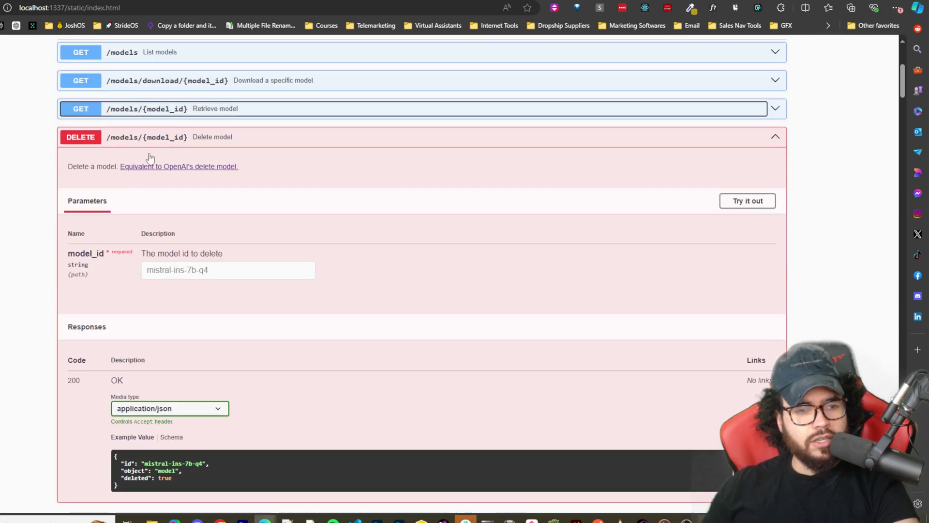
pyautogui.click(156, 139)
# Collapse the Create chat completion endpoint and further expanded endpoints below it in the API Reference.
pyautogui.click(191, 202)
pyautogui.scroll(-3, 191, 207)
pyautogui.click(159, 111)
pyautogui.scroll(-3, 181, 206)
pyautogui.scroll(-8, 181, 206)
pyautogui.click(180, 167)
# Look through the create, list and retrieve thread endpoints and the rest of the API Reference, and return to its beginning.
pyautogui.scroll(-4, 209, 219)
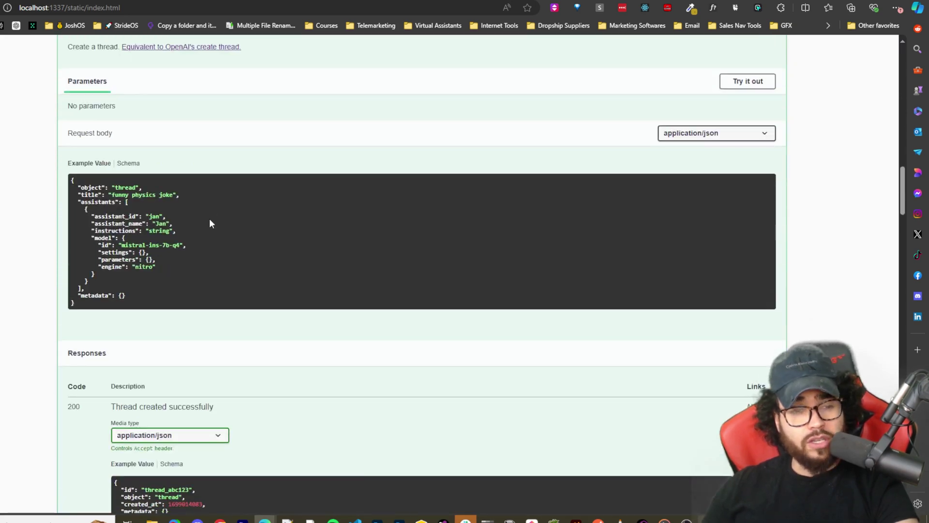
pyautogui.scroll(4, 209, 219)
pyautogui.scroll(-7, 126, 196)
pyautogui.scroll(-15, 126, 198)
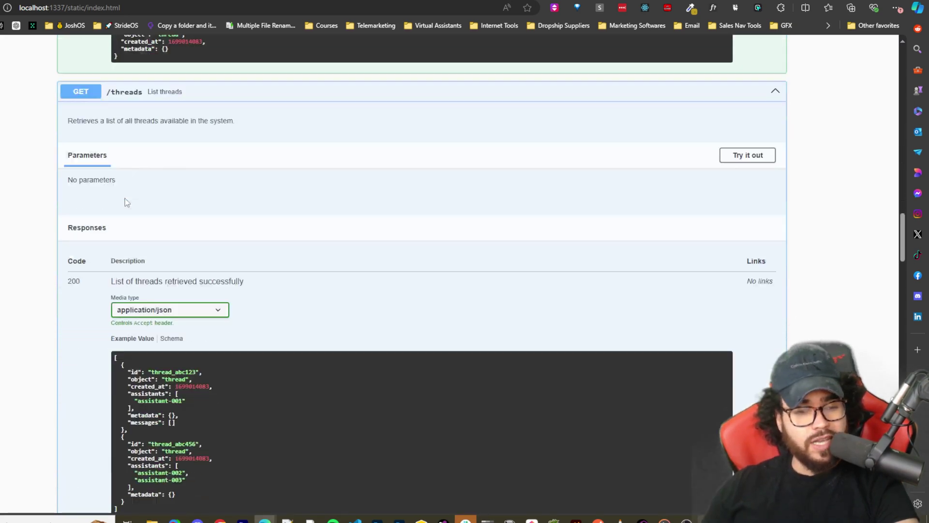
pyautogui.scroll(5, 127, 226)
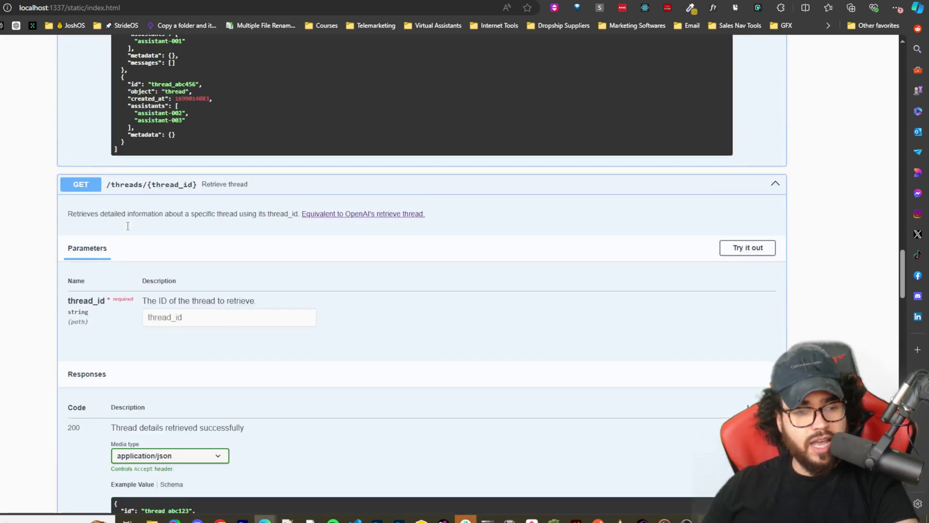
pyautogui.scroll(-20, 128, 226)
pyautogui.scroll(-15, 126, 225)
pyautogui.scroll(20, 334, 293)
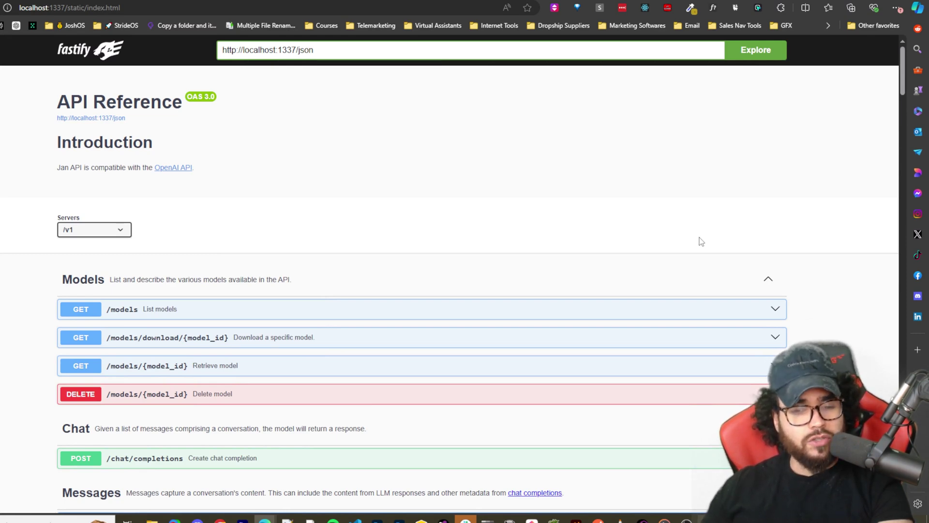
# Switch back to the Jan desktop app and stop the local API server.
pyautogui.click(265, 518)
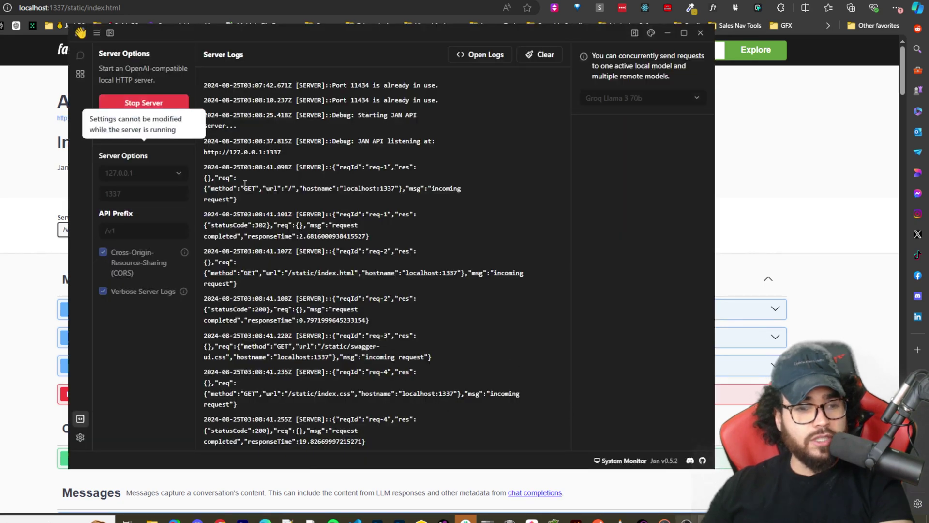
pyautogui.click(133, 104)
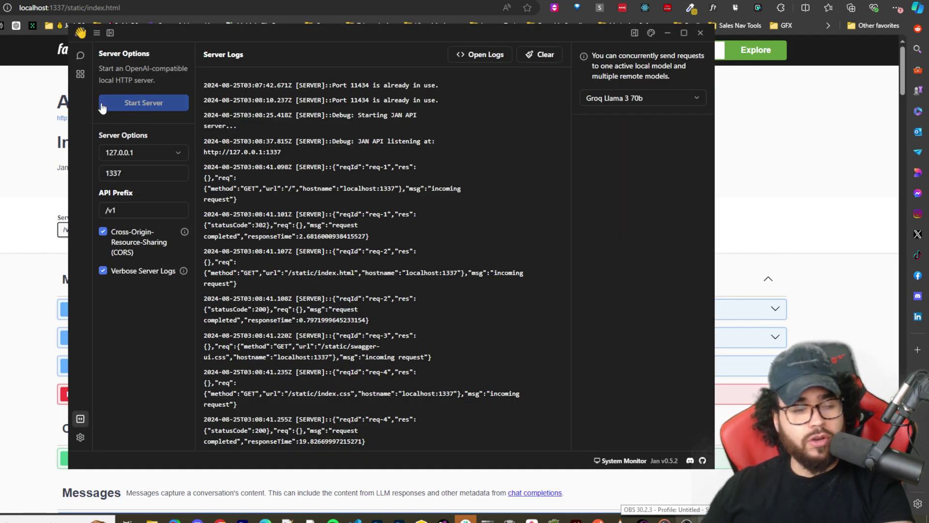